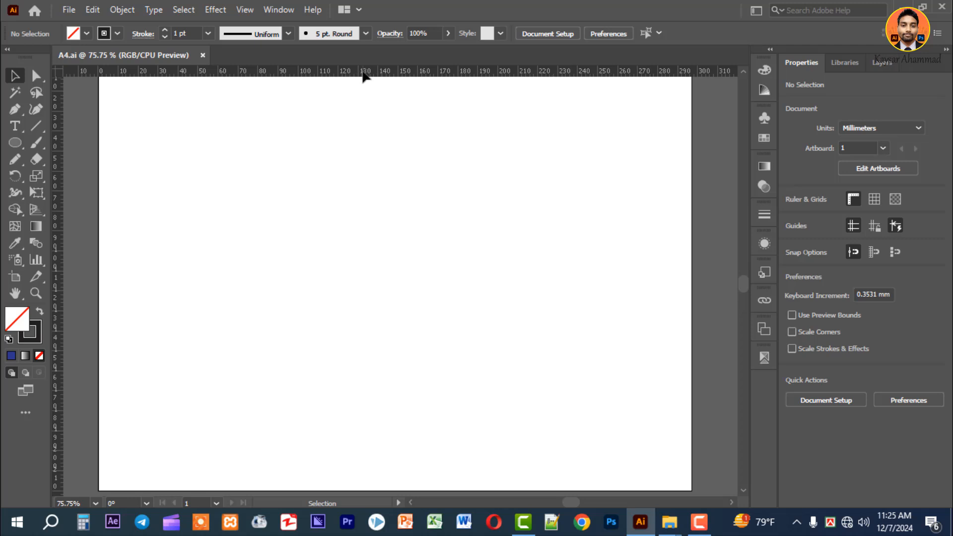
Step: Use millimeters as the ruler units and create an ellipse 50 mm wide and 150 mm high
{"action": "right_click", "coordinate": [363, 74]}
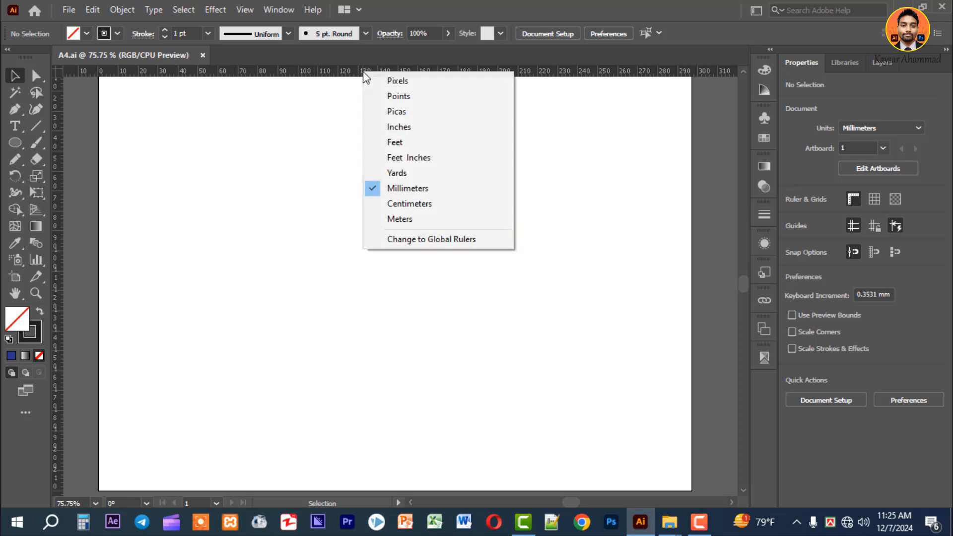
{"action": "left_click", "coordinate": [421, 192]}
{"action": "left_click", "coordinate": [18, 141]}
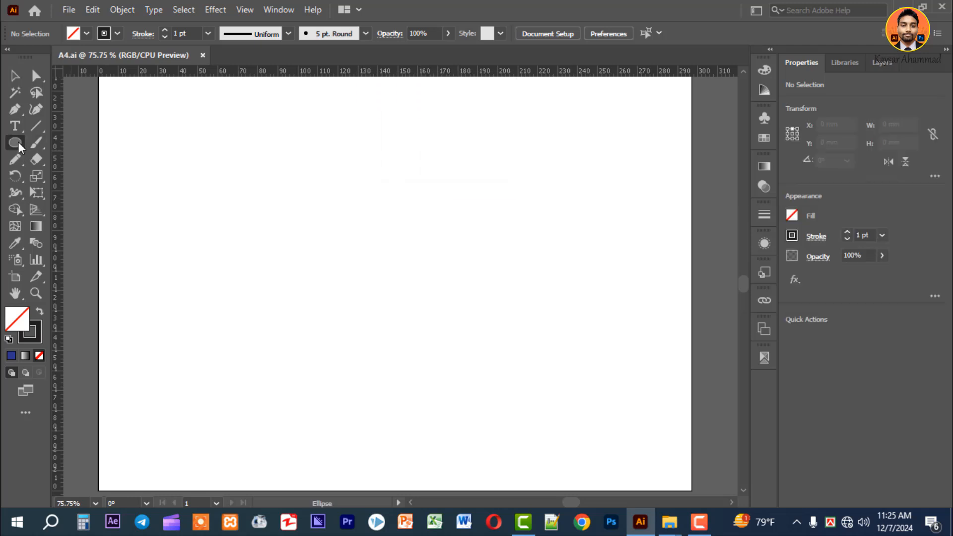
{"action": "left_click", "coordinate": [91, 177]}
{"action": "left_click", "coordinate": [383, 268]}
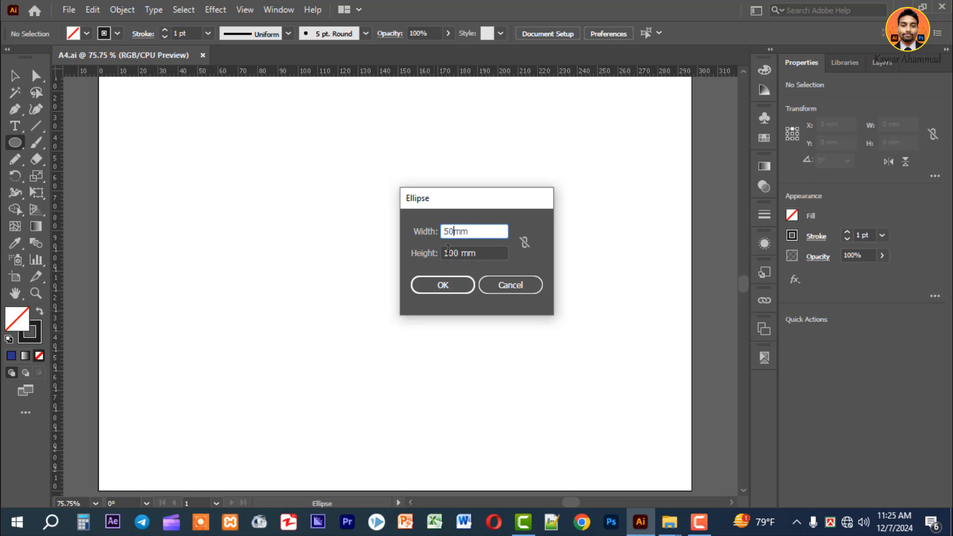
{"action": "key", "text": "Tab"}
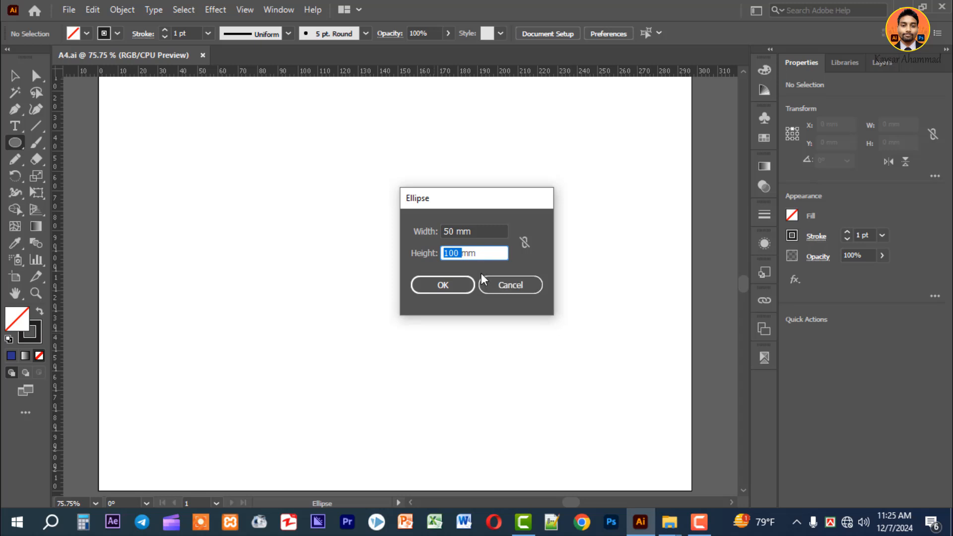
{"action": "type", "text": "15"}
{"action": "left_click", "coordinate": [442, 285]}
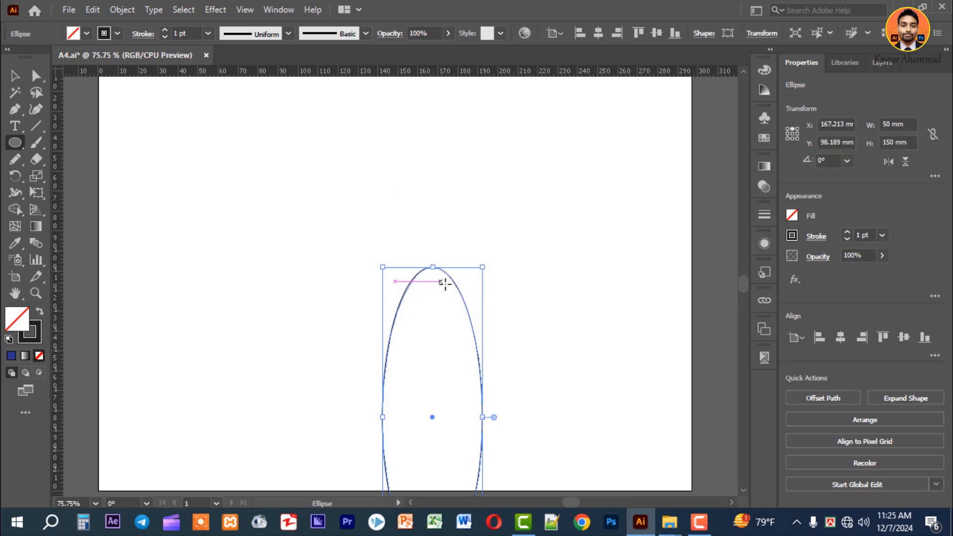
Step: Center the ellipse horizontally and vertically on the artboard
{"action": "left_click", "coordinate": [14, 76]}
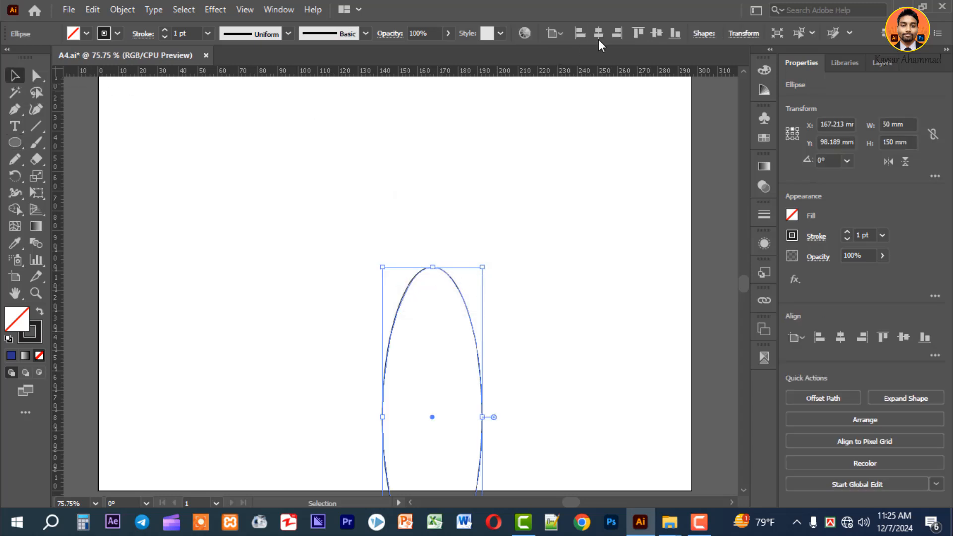
{"action": "left_click", "coordinate": [598, 34]}
{"action": "left_click", "coordinate": [662, 33]}
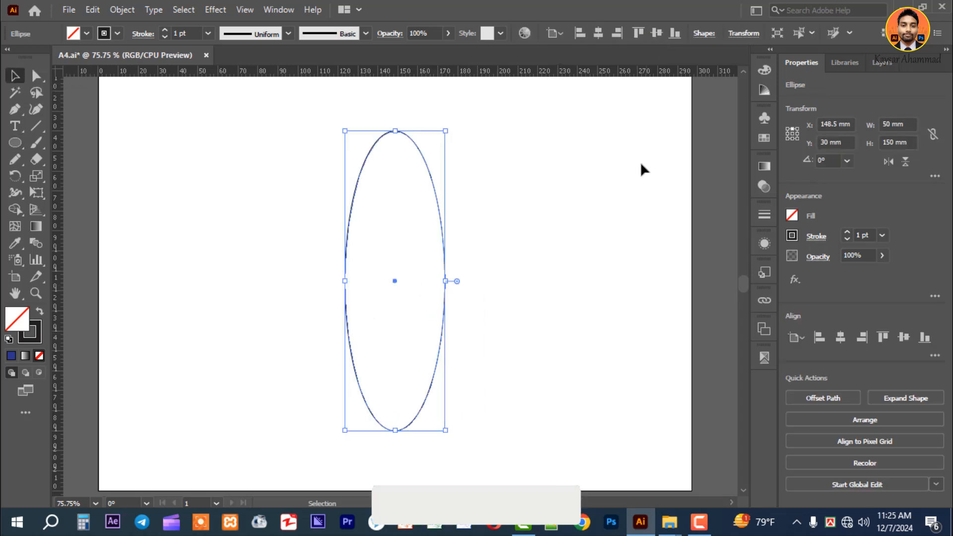
{"action": "left_click", "coordinate": [577, 232]}
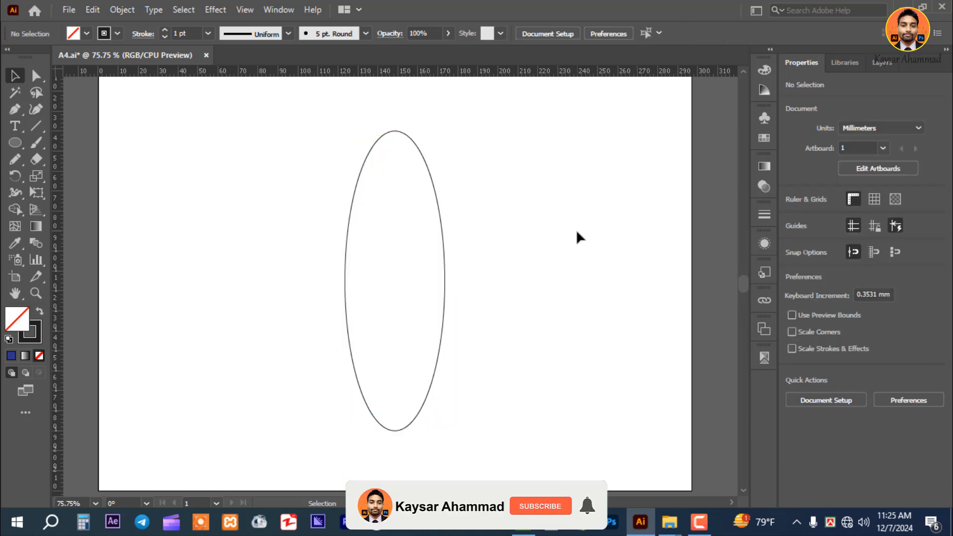
Step: Create a second ellipse 30 mm wide and 100 mm high
{"action": "left_click", "coordinate": [16, 143]}
{"action": "left_click", "coordinate": [73, 175]}
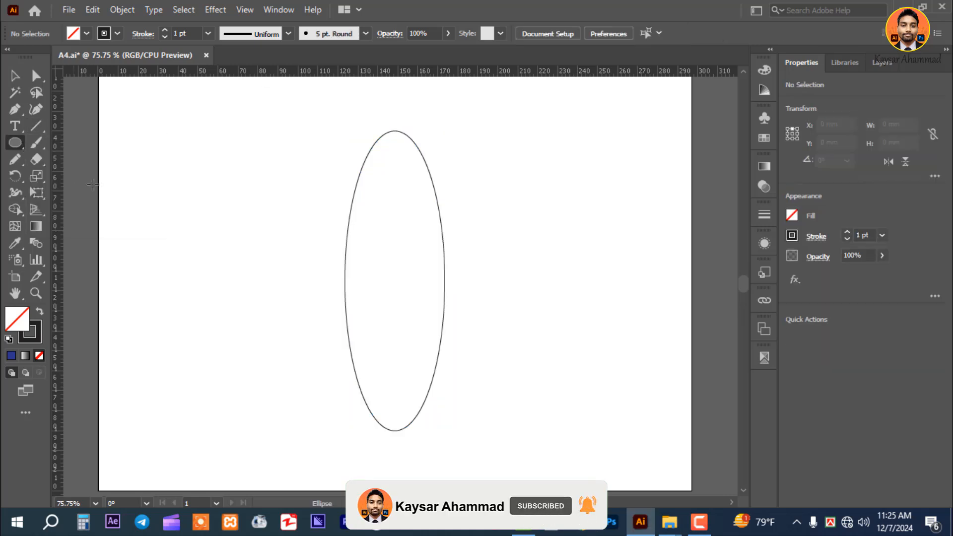
{"action": "left_click", "coordinate": [292, 225]}
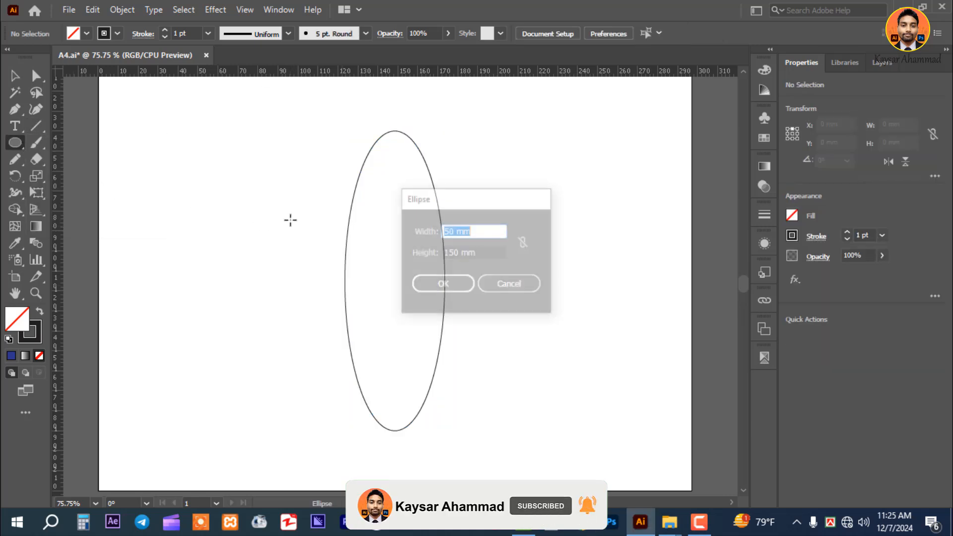
{"action": "double_click", "coordinate": [448, 233]}
{"action": "type", "text": "30"}
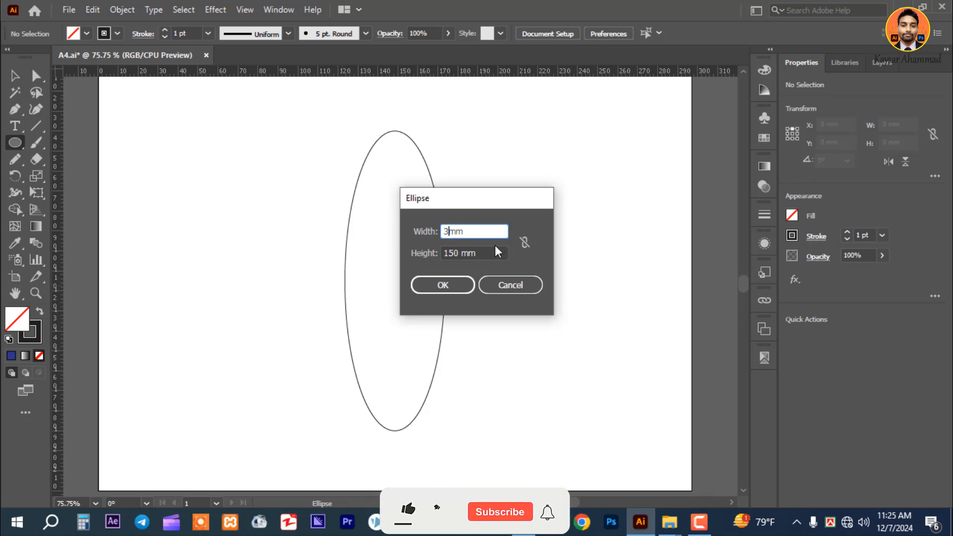
{"action": "double_click", "coordinate": [449, 254]}
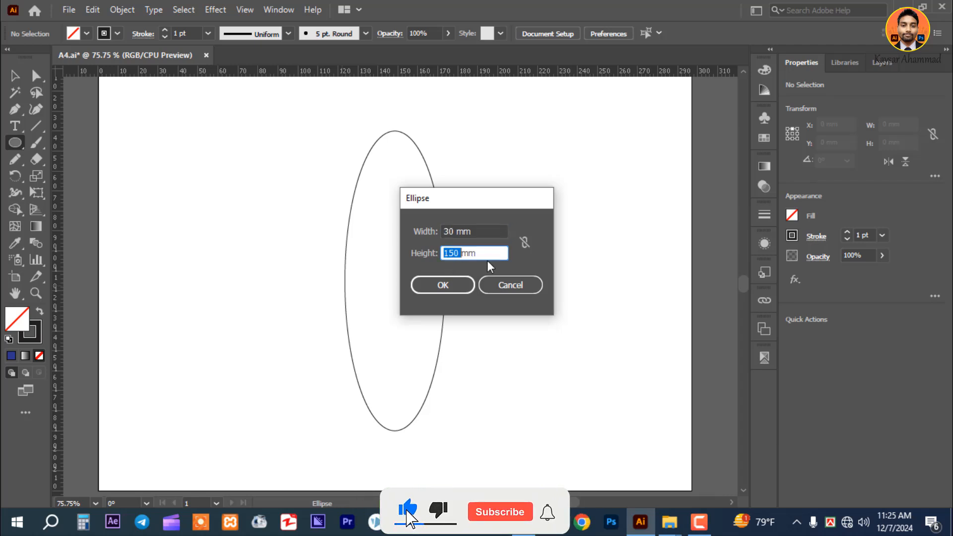
{"action": "type", "text": "100"}
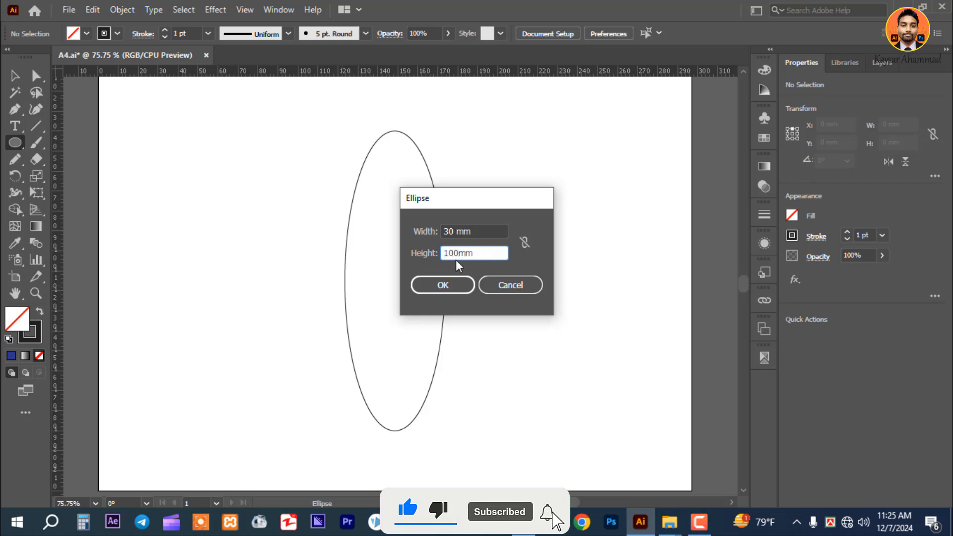
{"action": "left_click", "coordinate": [435, 285]}
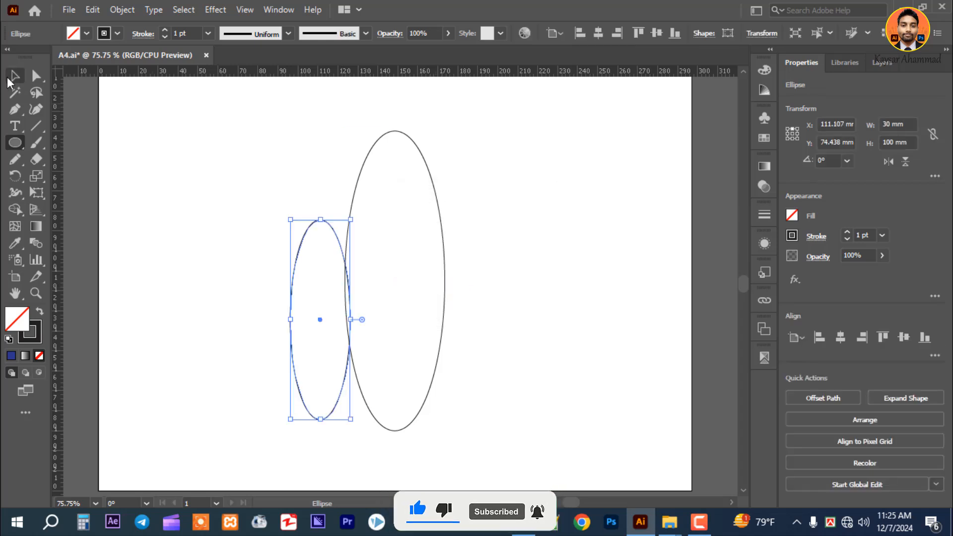
Step: Center the smaller ellipse horizontally and vertically on the artboard, inside the large one
{"action": "left_click", "coordinate": [15, 76]}
{"action": "left_click", "coordinate": [598, 33]}
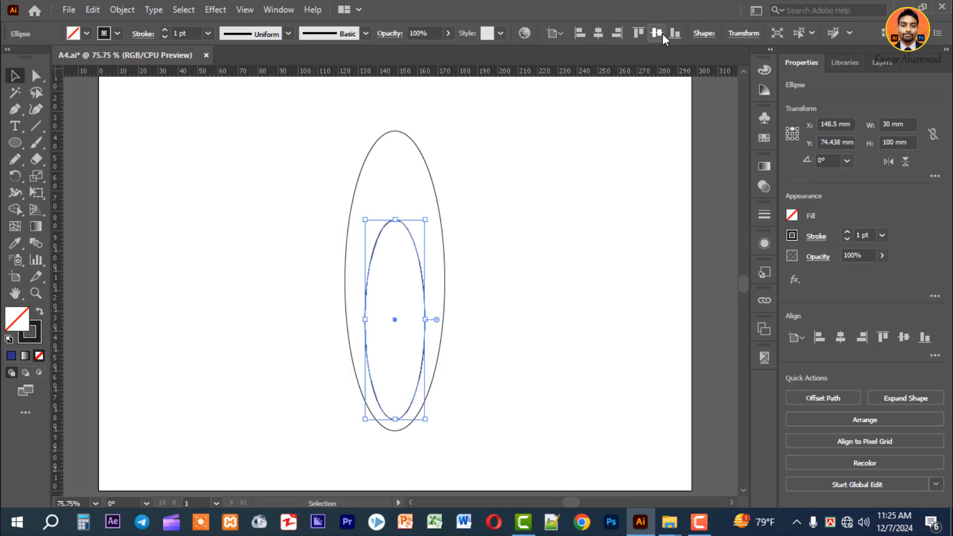
{"action": "left_click", "coordinate": [657, 33]}
{"action": "left_click", "coordinate": [566, 143]}
Step: Duplicate both ellipses in front of the originals and shift the copies 10 mm to the right
{"action": "left_click_drag", "start_coordinate": [268, 181], "coordinate": [597, 350]}
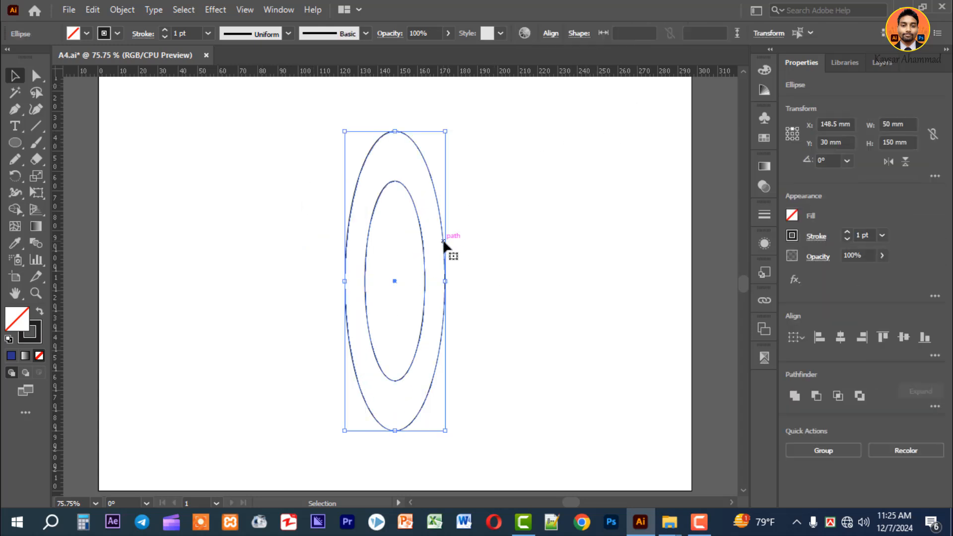
{"action": "left_click", "coordinate": [539, 262]}
{"action": "left_click_drag", "start_coordinate": [241, 191], "coordinate": [596, 349]}
{"action": "left_click", "coordinate": [94, 7]}
{"action": "left_click", "coordinate": [127, 79]}
{"action": "left_click", "coordinate": [91, 9]}
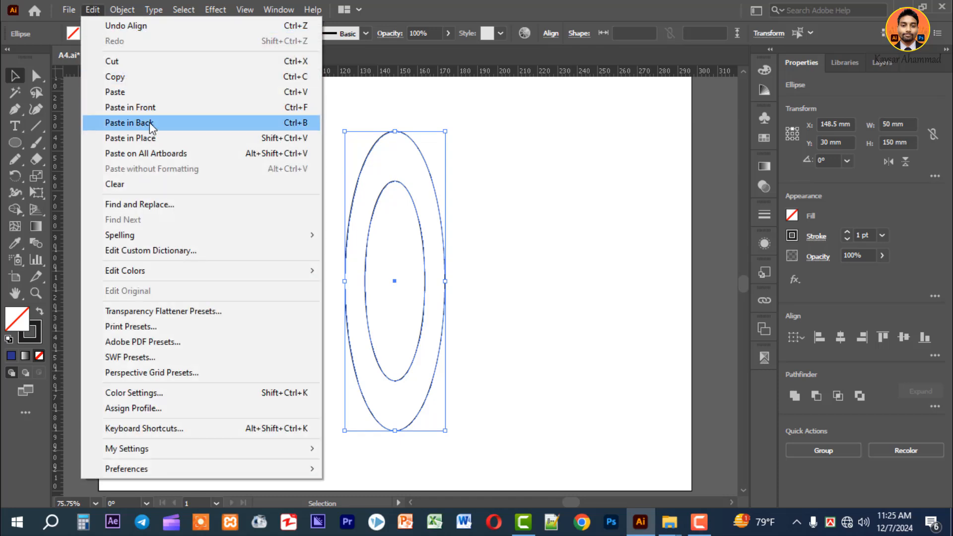
{"action": "left_click", "coordinate": [159, 107]}
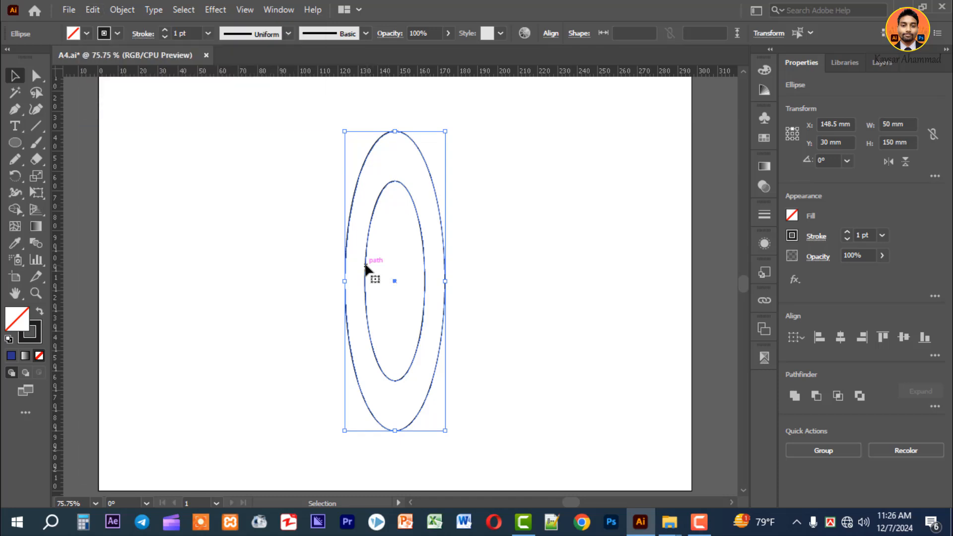
{"action": "mouse_move", "coordinate": [375, 260]}
{"action": "left_mouse_down"}
{"action": "mouse_move", "coordinate": [402, 260]}
{"action": "mouse_move", "coordinate": [388, 261]}
{"action": "left_mouse_up"}
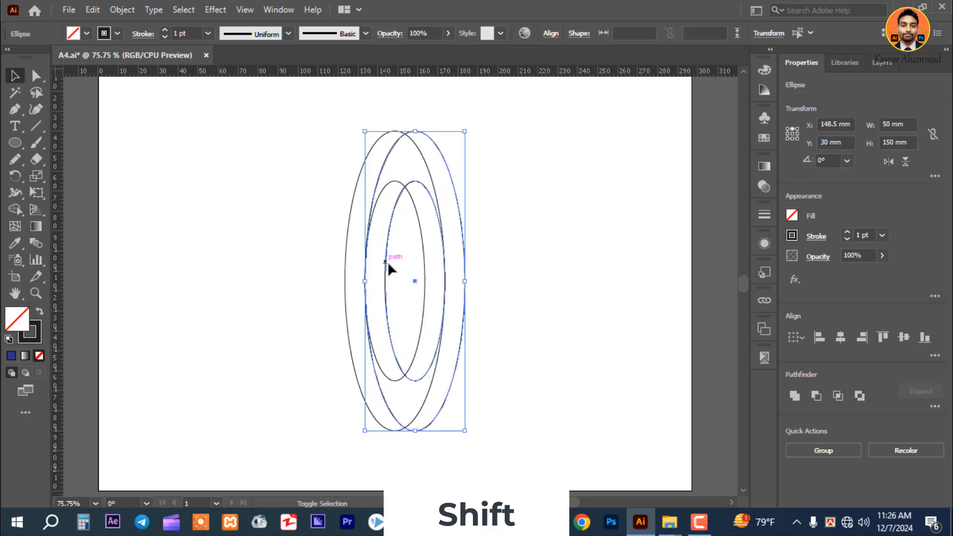
{"action": "left_click", "coordinate": [519, 290]}
{"action": "left_click_drag", "start_coordinate": [251, 147], "coordinate": [570, 333]}
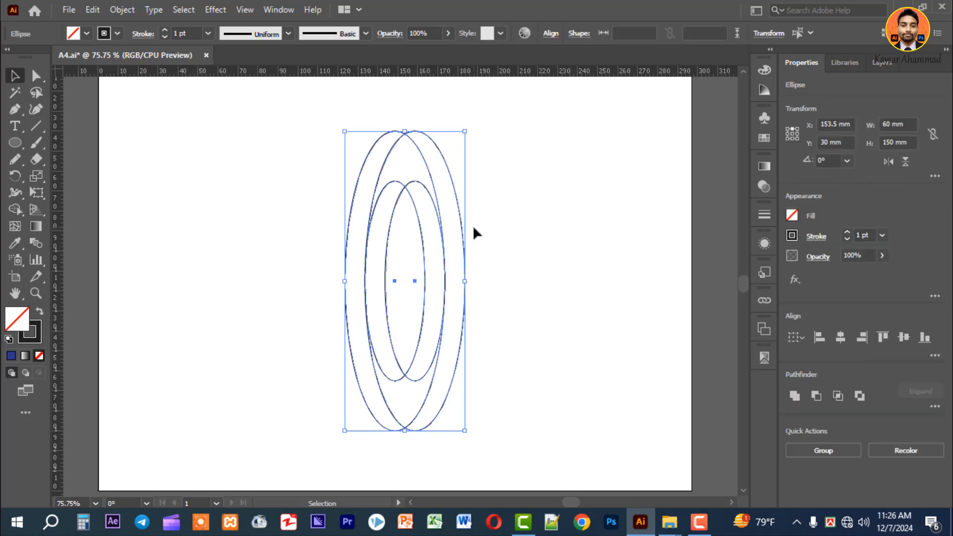
{"action": "left_click", "coordinate": [560, 225]}
Step: Draw 10 mm horizontal lines connecting the top anchors and the bottom anchors of the two outer ellipses
{"action": "left_click_drag", "start_coordinate": [38, 123], "coordinate": [112, 125]}
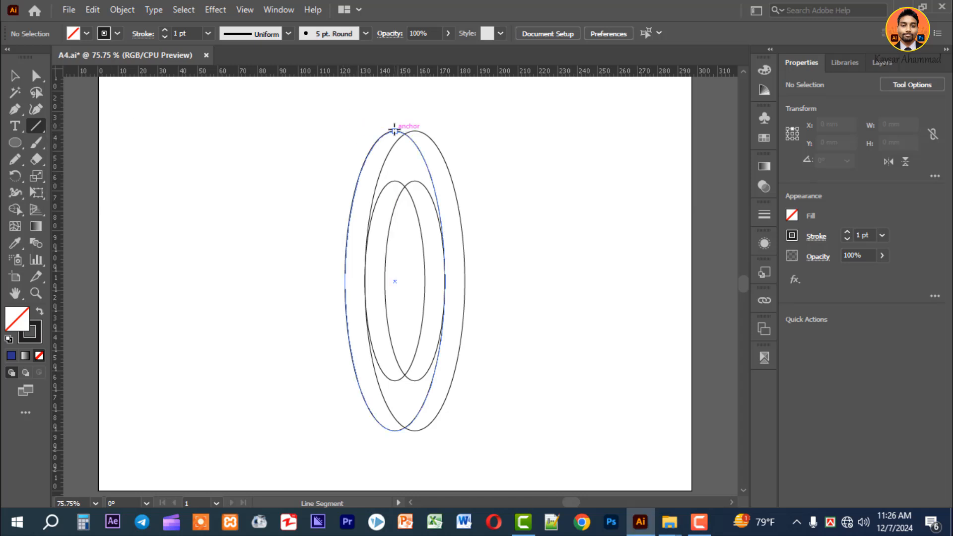
{"action": "left_click_drag", "start_coordinate": [394, 130], "coordinate": [416, 130]}
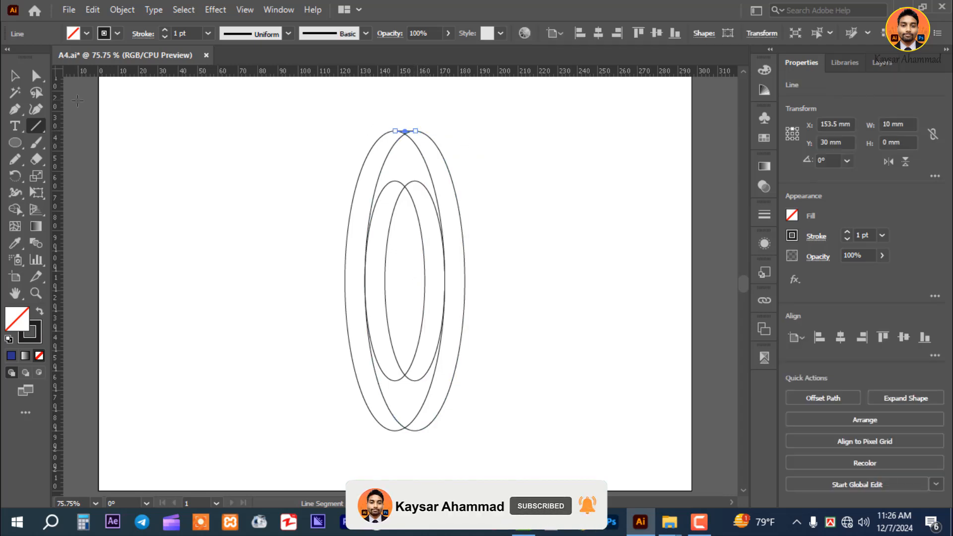
{"action": "key", "text": "ctrl+shift+a"}
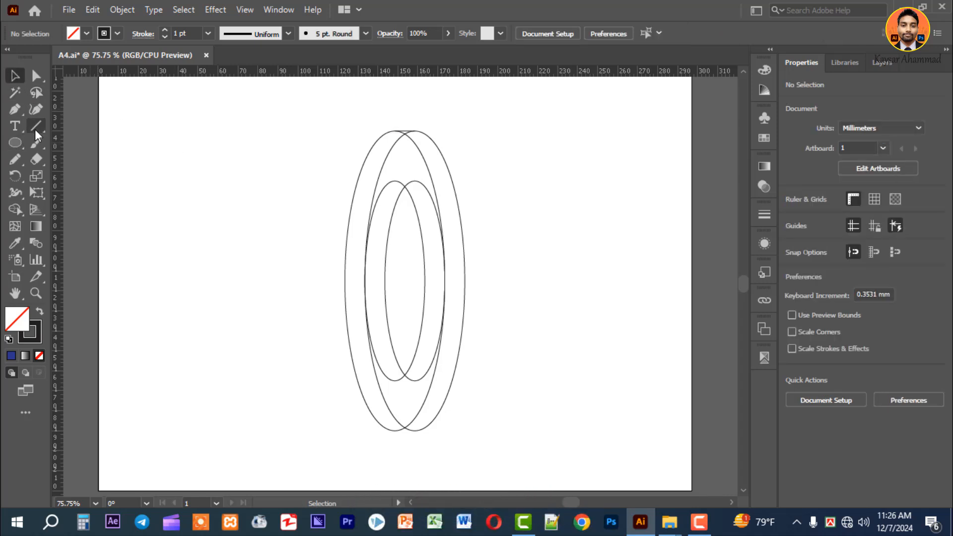
{"action": "left_click_drag", "start_coordinate": [34, 128], "coordinate": [118, 127]}
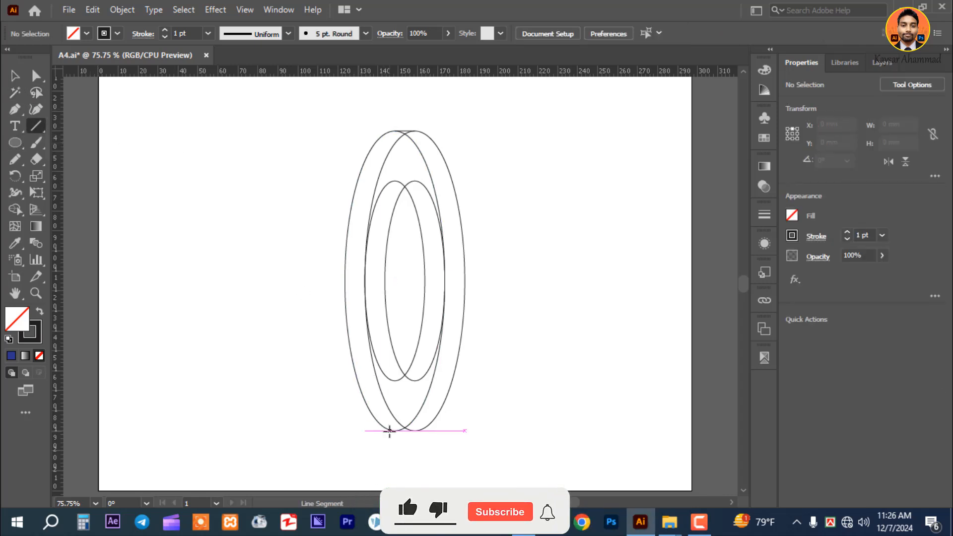
{"action": "left_click_drag", "start_coordinate": [396, 431], "coordinate": [415, 430]}
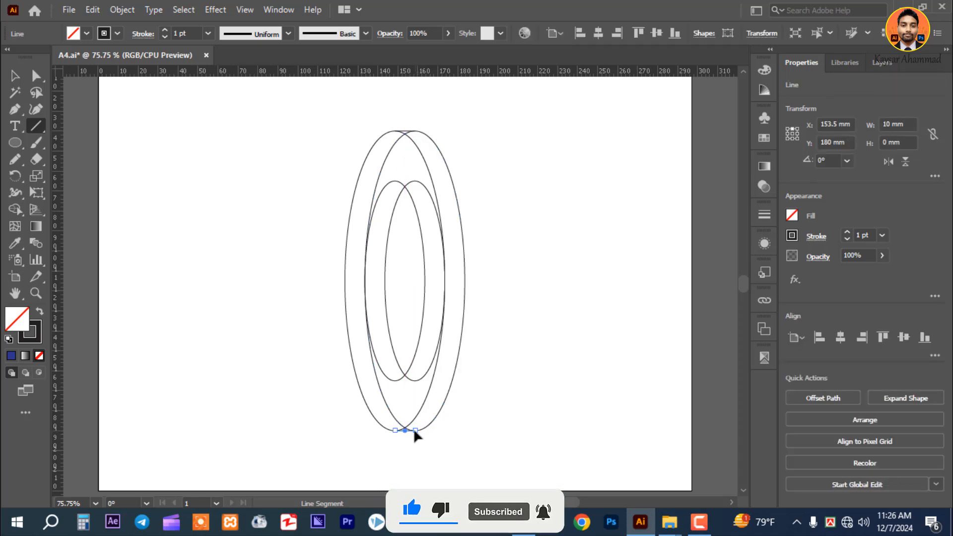
Step: Group all the ellipses and connecting lines, and rotate the group 45° counterclockwise
{"action": "left_click", "coordinate": [15, 76]}
{"action": "left_click_drag", "start_coordinate": [217, 110], "coordinate": [538, 480]}
{"action": "right_click", "coordinate": [400, 212]}
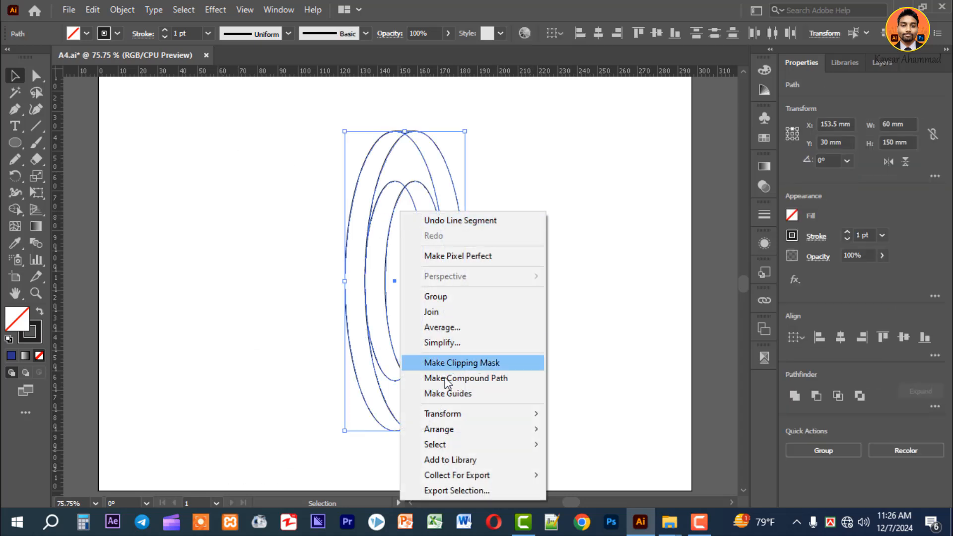
{"action": "left_click", "coordinate": [447, 297]}
{"action": "left_click", "coordinate": [485, 252]}
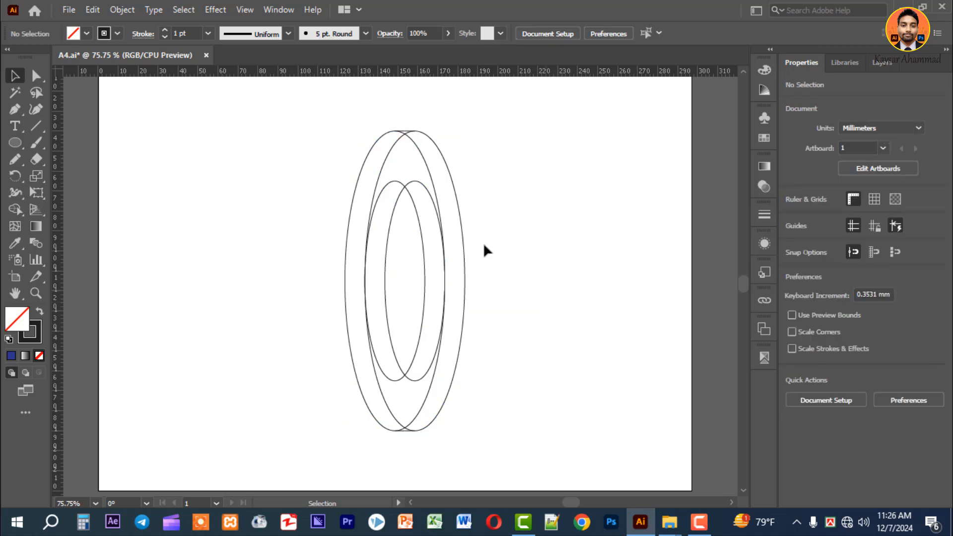
{"action": "left_click_drag", "start_coordinate": [550, 293], "coordinate": [475, 165]}
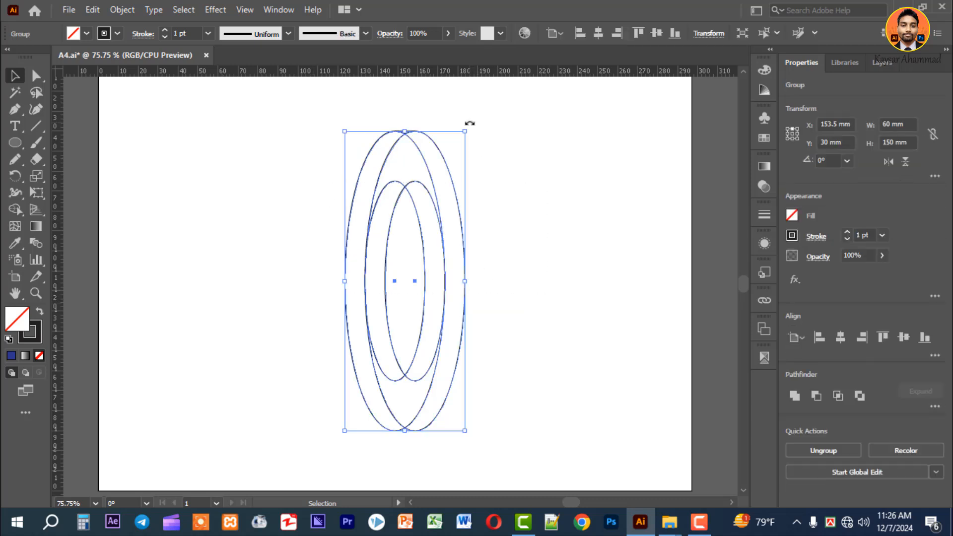
{"action": "left_click_drag", "start_coordinate": [472, 122], "coordinate": [389, 115]}
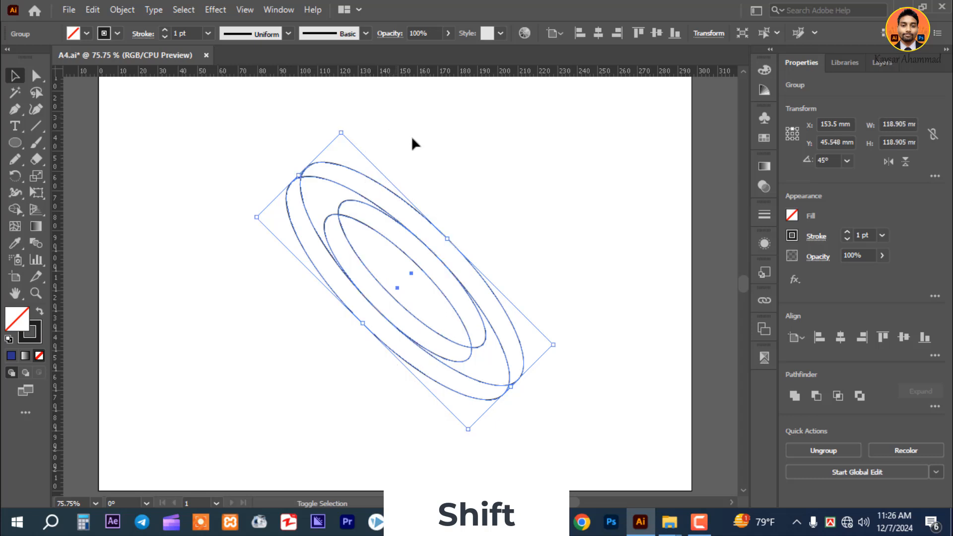
Step: Duplicate the tilted group in front and rotate the copy 90° clockwise to form an X-shaped crossing
{"action": "left_click_drag", "start_coordinate": [496, 181], "coordinate": [268, 365]}
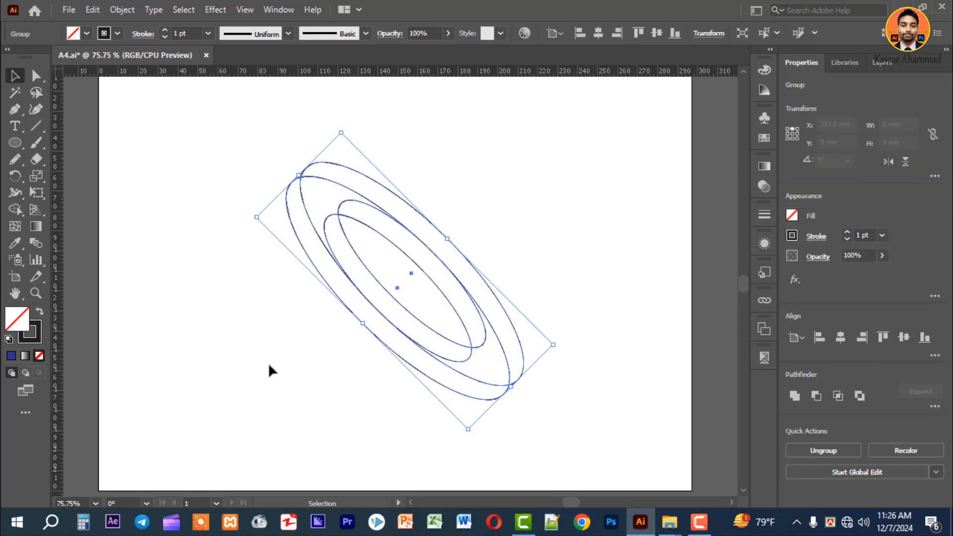
{"action": "left_click", "coordinate": [93, 9]}
{"action": "left_click", "coordinate": [123, 79]}
{"action": "left_click", "coordinate": [92, 9]}
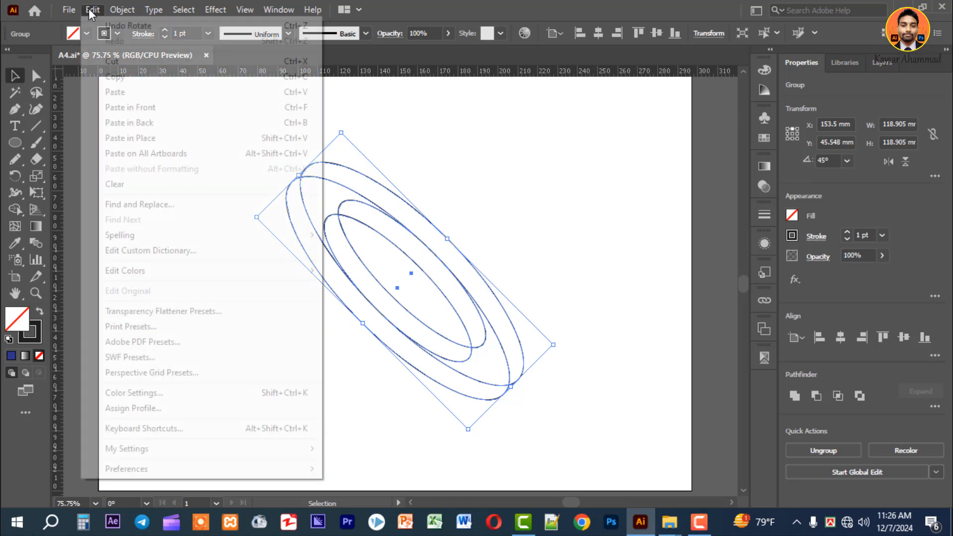
{"action": "left_click", "coordinate": [156, 108]}
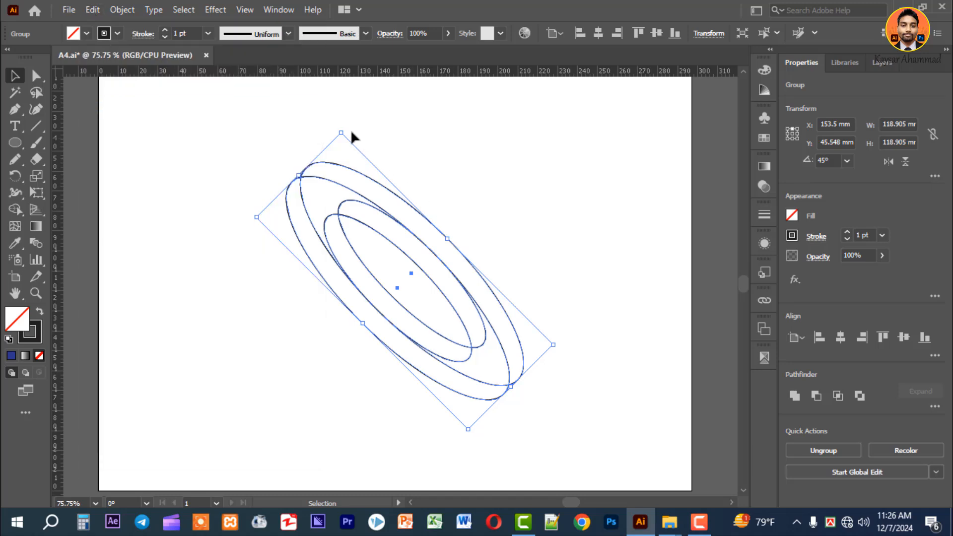
{"action": "left_click_drag", "start_coordinate": [342, 124], "coordinate": [433, 152]}
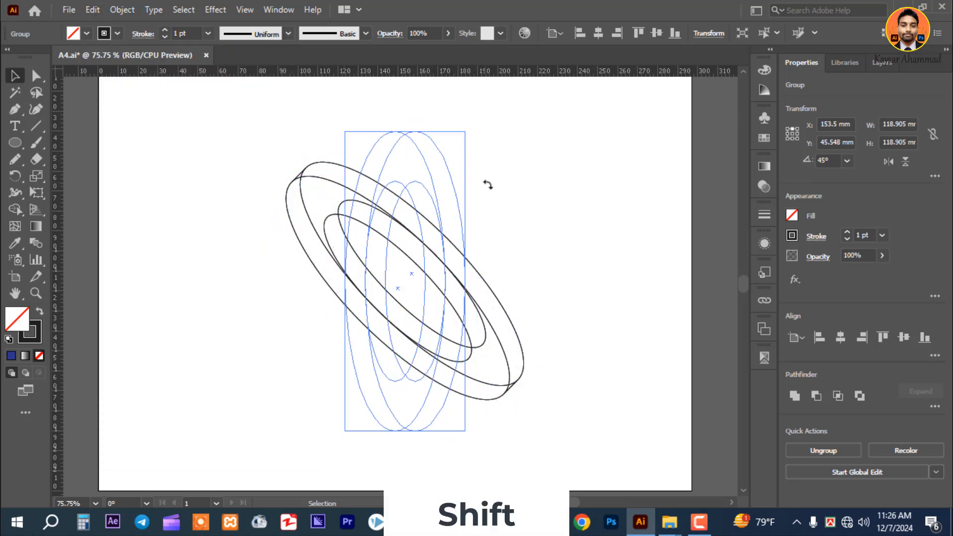
{"action": "left_click_drag", "start_coordinate": [488, 184], "coordinate": [513, 201]}
{"action": "left_click", "coordinate": [574, 263]}
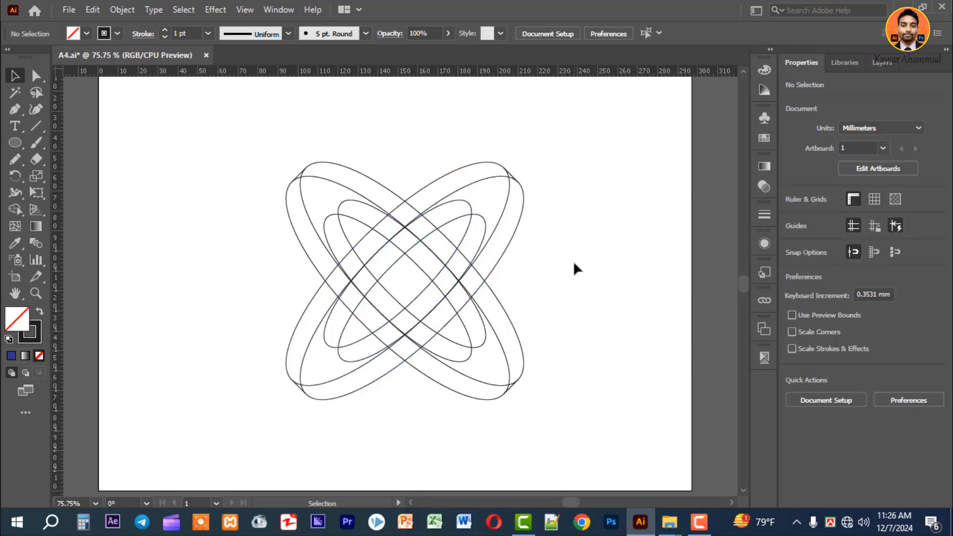
Step: Select both crossed groups for the Shape Builder tool and give them a dark magenta #af026d fill with no stroke
{"action": "left_click_drag", "start_coordinate": [181, 158], "coordinate": [602, 394]}
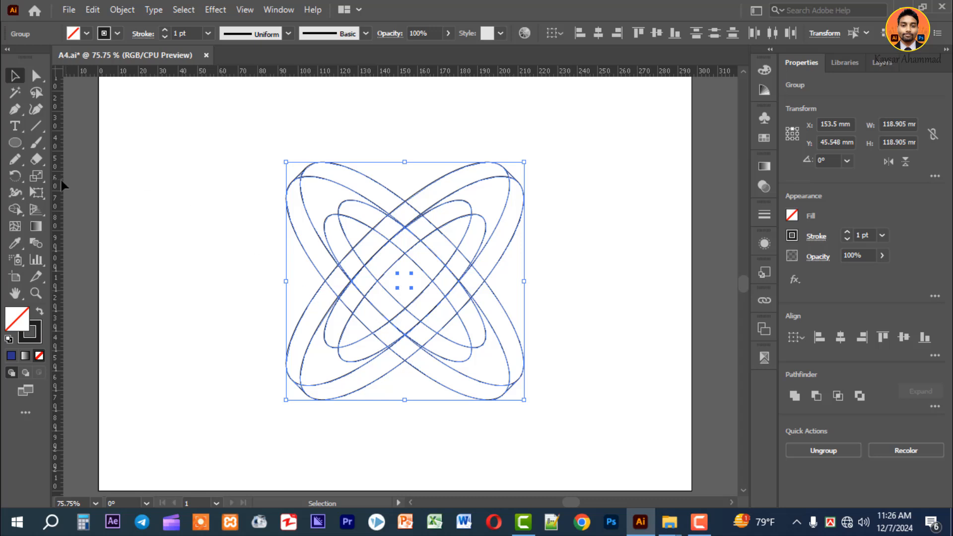
{"action": "left_click_drag", "start_coordinate": [14, 211], "coordinate": [85, 208]}
{"action": "left_click", "coordinate": [40, 311]}
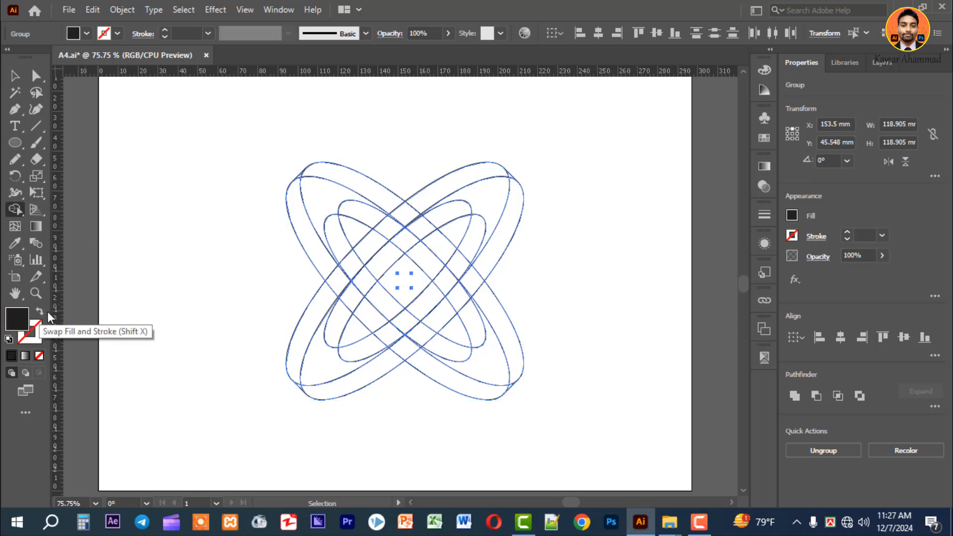
{"action": "left_click", "coordinate": [87, 33]}
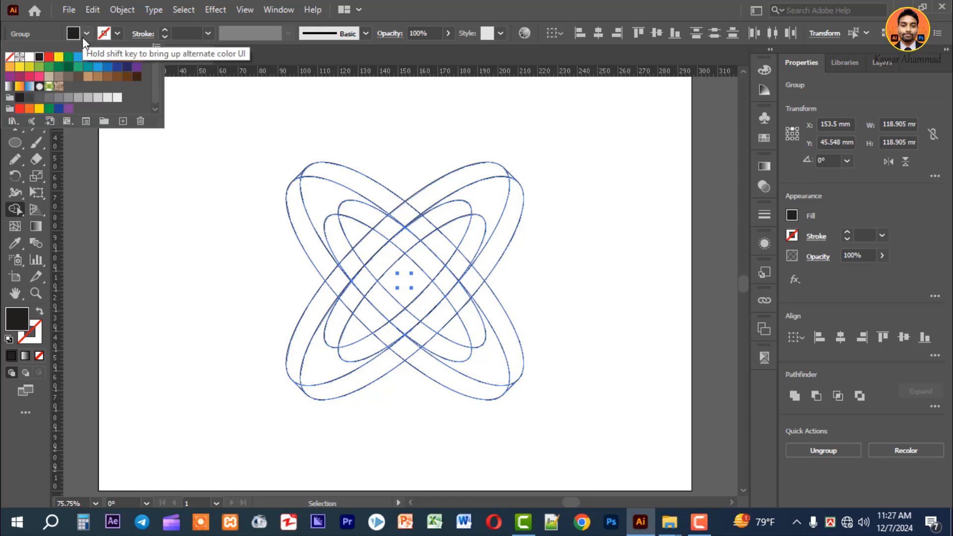
{"action": "left_click", "coordinate": [98, 58]}
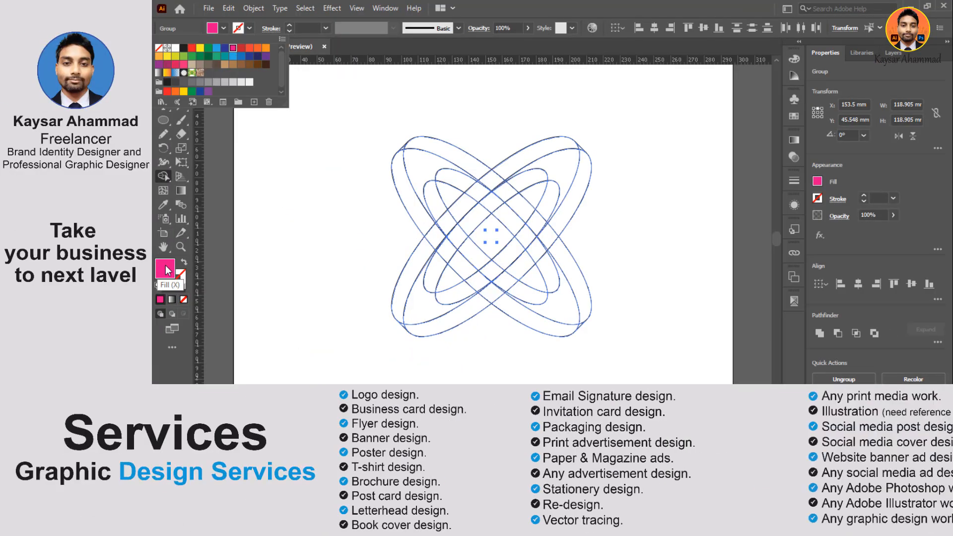
{"action": "double_click", "coordinate": [16, 323]}
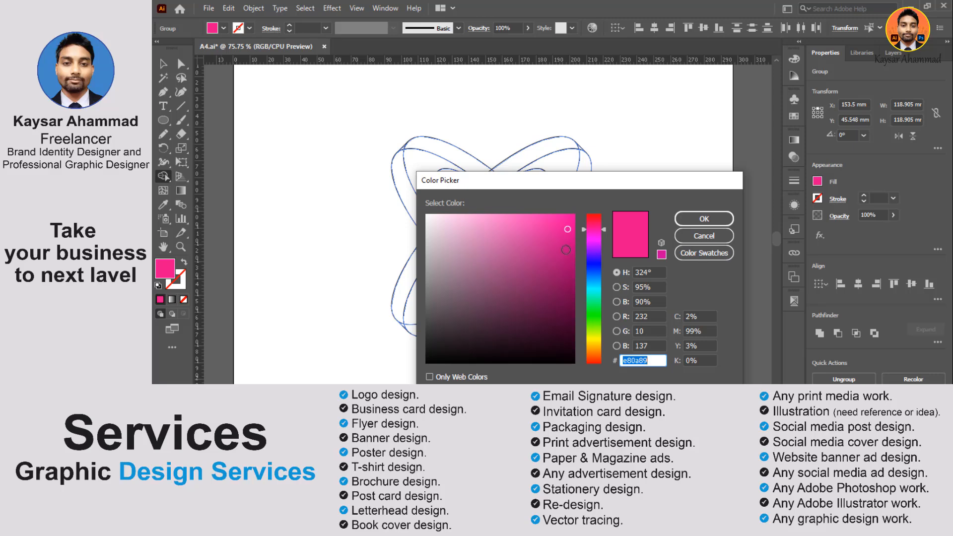
{"action": "left_click_drag", "start_coordinate": [569, 239], "coordinate": [566, 258]}
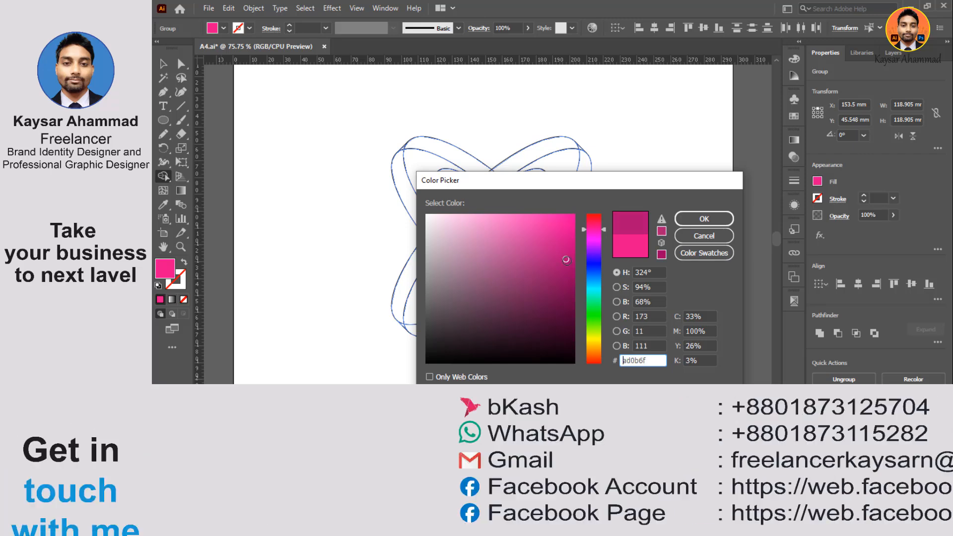
{"action": "left_click_drag", "start_coordinate": [570, 254], "coordinate": [573, 260]}
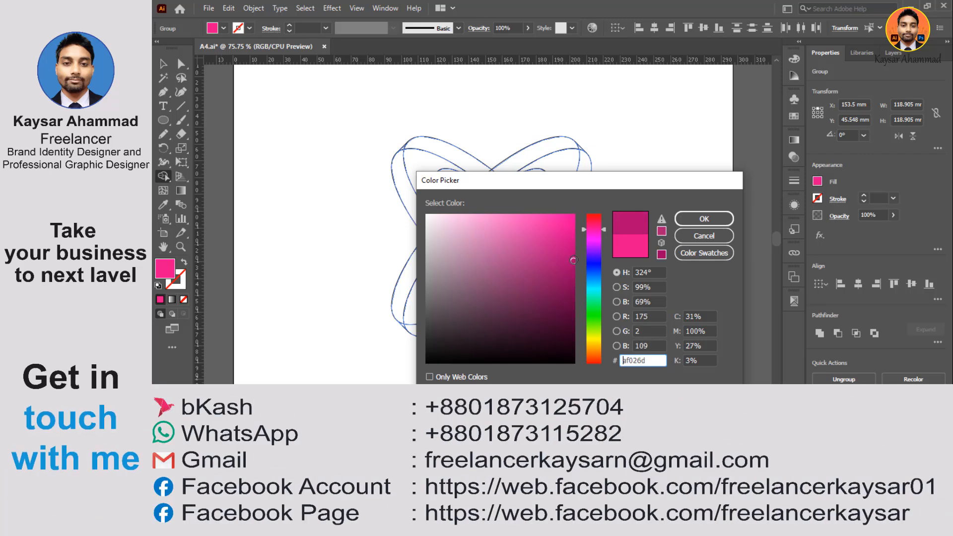
{"action": "left_click", "coordinate": [695, 220]}
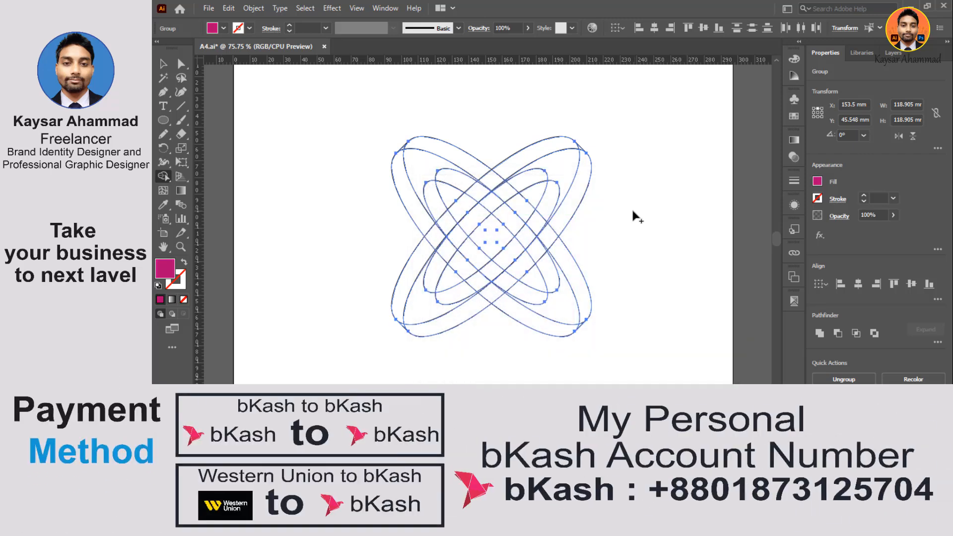
Step: Merge the outer side strip of the upper-right loop and its short inner strip into dark magenta shapes with Shape Builder
{"action": "left_click", "coordinate": [585, 175]}
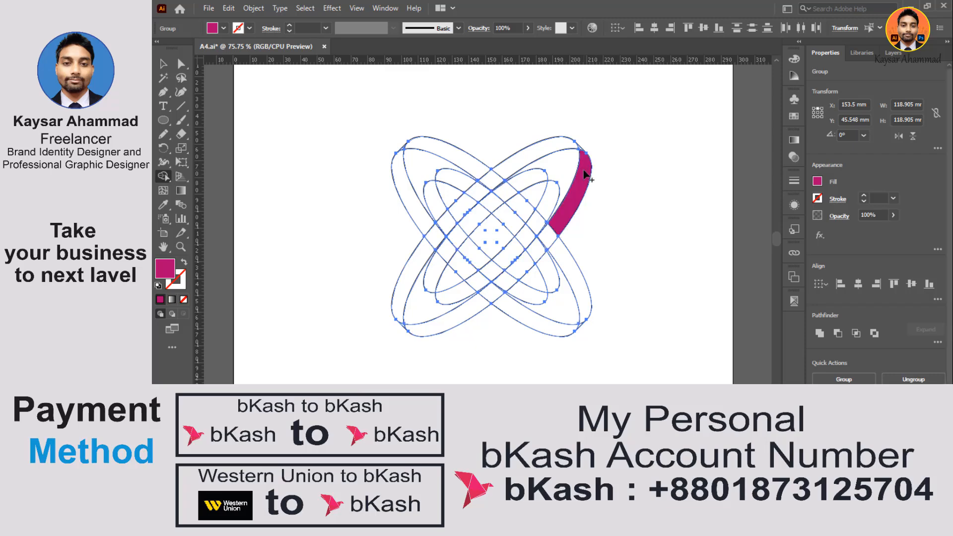
{"action": "left_click_drag", "start_coordinate": [561, 219], "coordinate": [528, 269]}
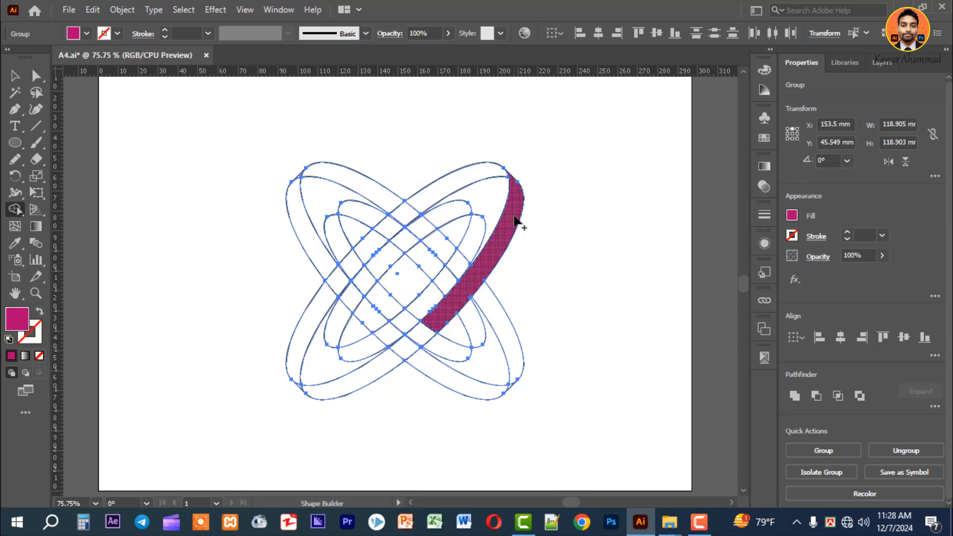
{"action": "left_click", "coordinate": [453, 213]}
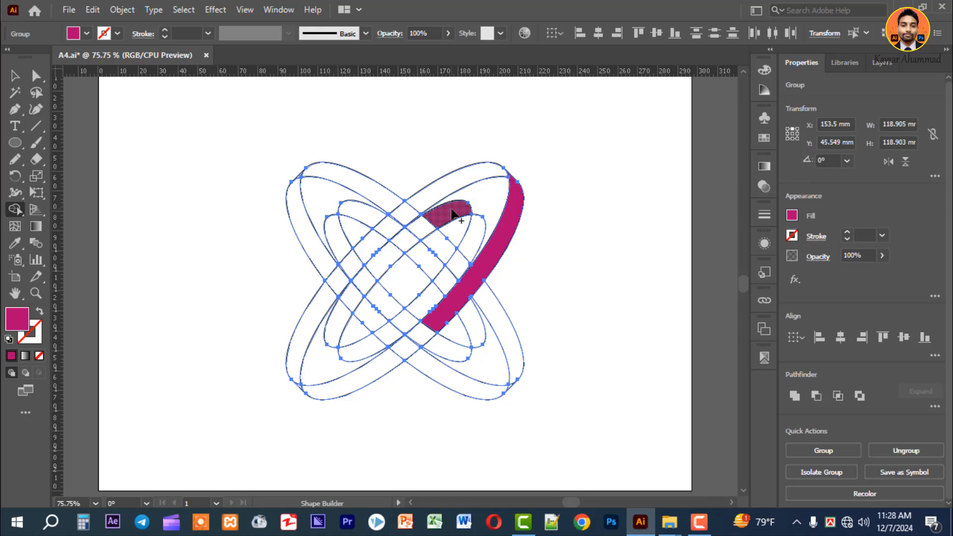
Step: Set the fill to bright pink #f92db5 and merge the front face of the upper-right loop into one shape
{"action": "double_click", "coordinate": [22, 322]}
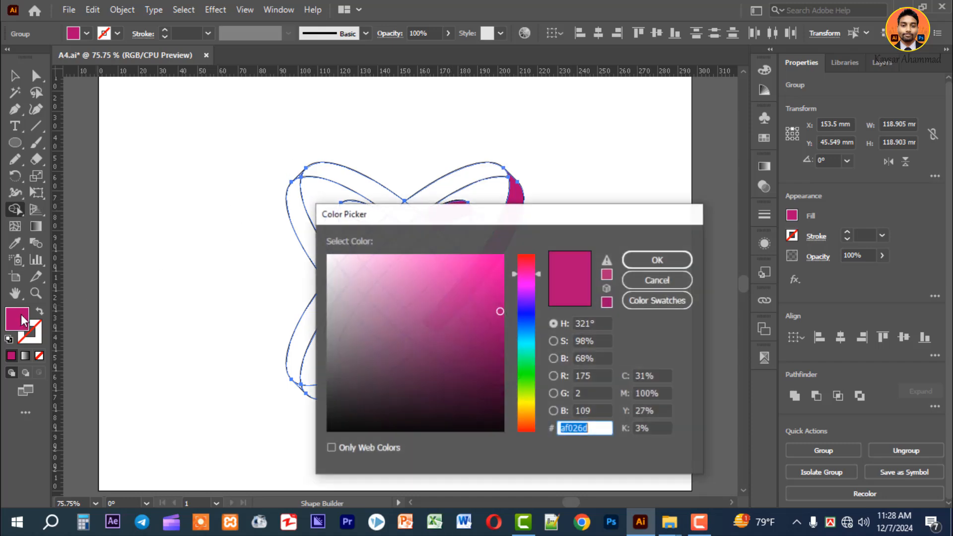
{"action": "mouse_move", "coordinate": [460, 297]}
{"action": "left_mouse_down"}
{"action": "mouse_move", "coordinate": [487, 281]}
{"action": "mouse_move", "coordinate": [490, 254]}
{"action": "mouse_move", "coordinate": [473, 257]}
{"action": "left_mouse_up"}
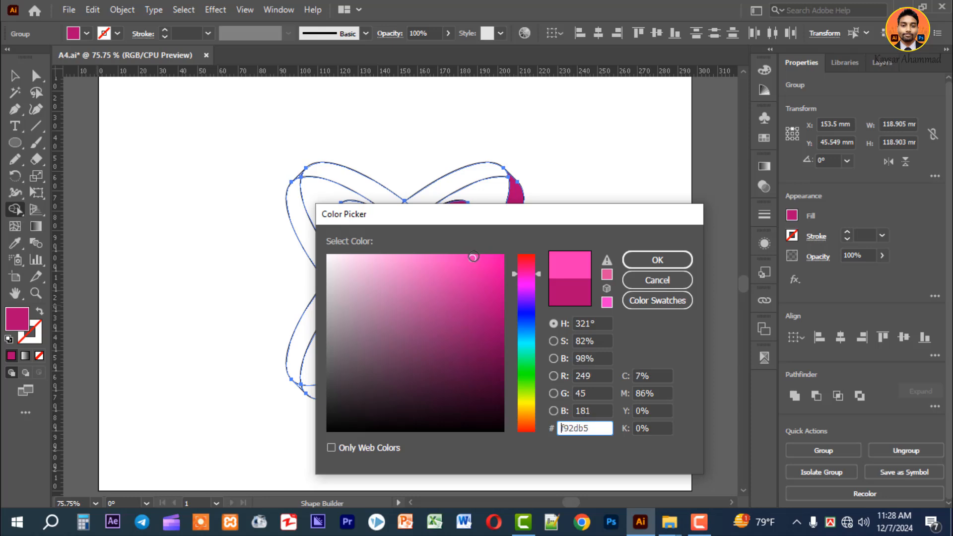
{"action": "left_click", "coordinate": [631, 263]}
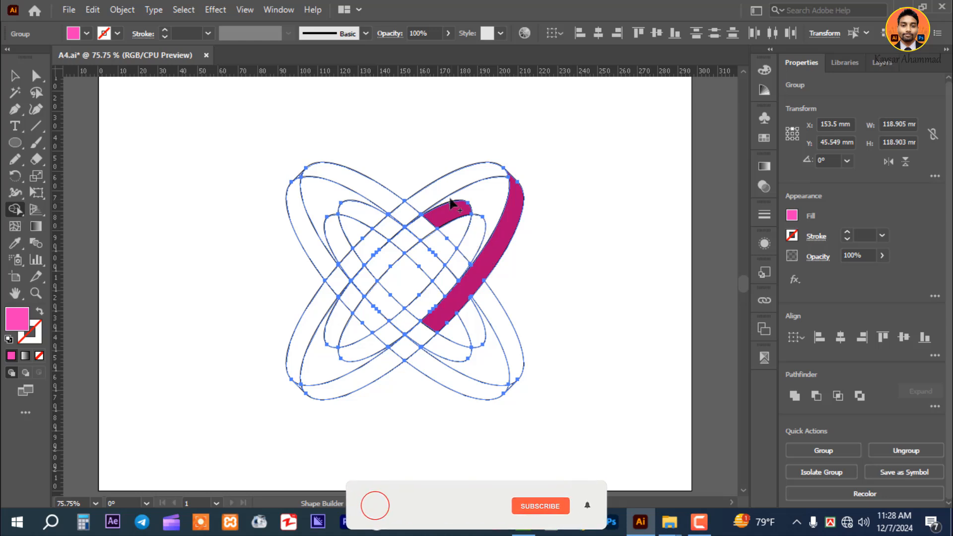
{"action": "mouse_move", "coordinate": [441, 187]}
{"action": "left_mouse_down"}
{"action": "mouse_move", "coordinate": [488, 188]}
{"action": "mouse_move", "coordinate": [489, 208]}
{"action": "mouse_move", "coordinate": [474, 246]}
{"action": "mouse_move", "coordinate": [427, 298]}
{"action": "left_mouse_up"}
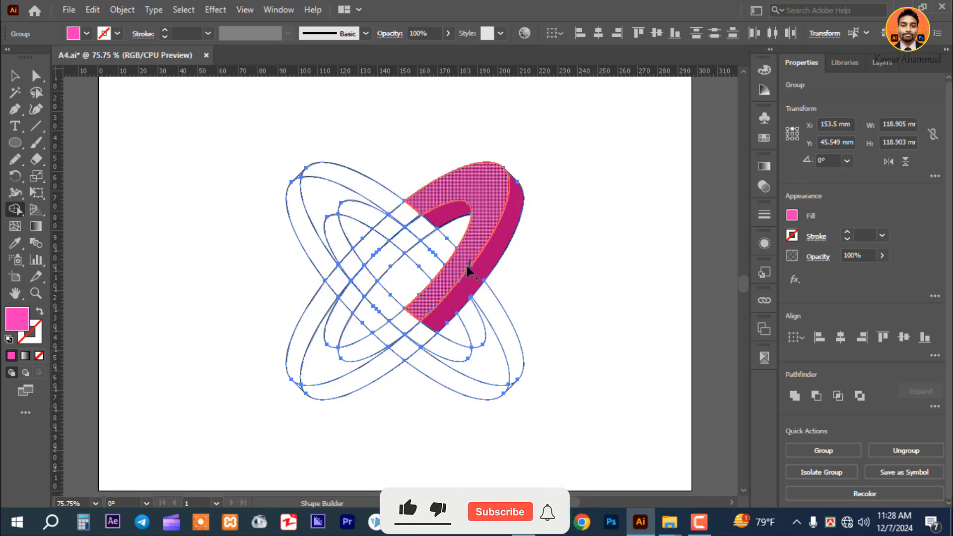
Step: Switch the fill to the dark blue swatch and fill the central diamond with Shape Builder
{"action": "key", "text": "ctrl+space"}
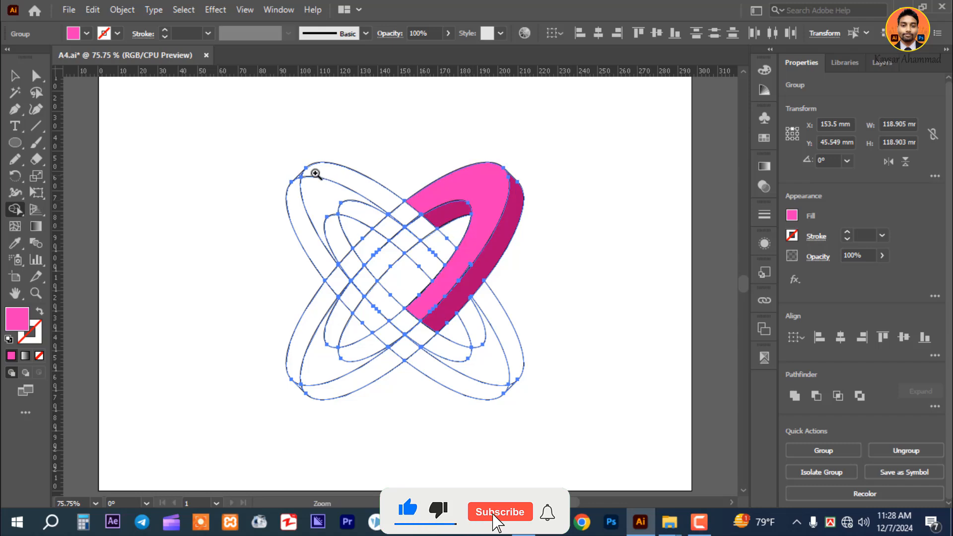
{"action": "left_click_drag", "start_coordinate": [238, 152], "coordinate": [596, 399]}
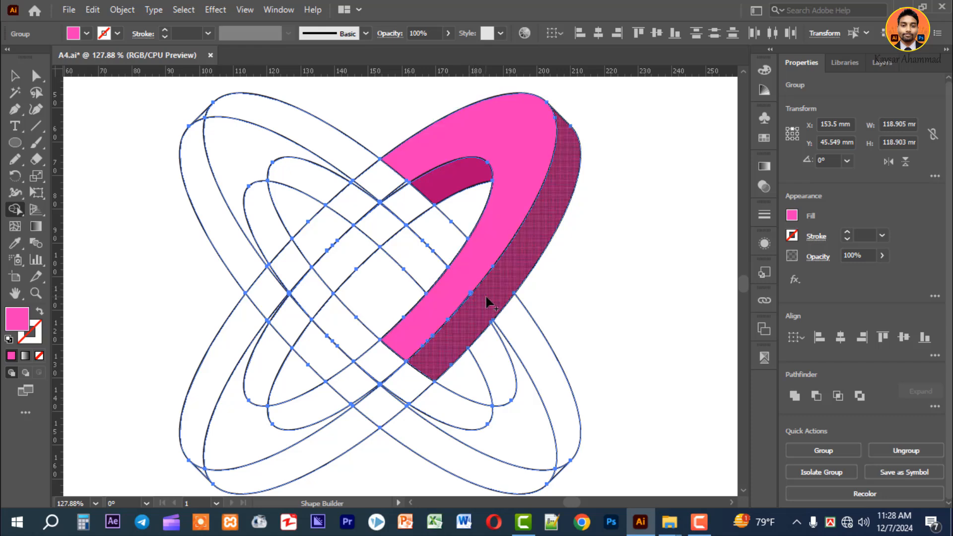
{"action": "left_click_drag", "start_coordinate": [177, 135], "coordinate": [574, 392]}
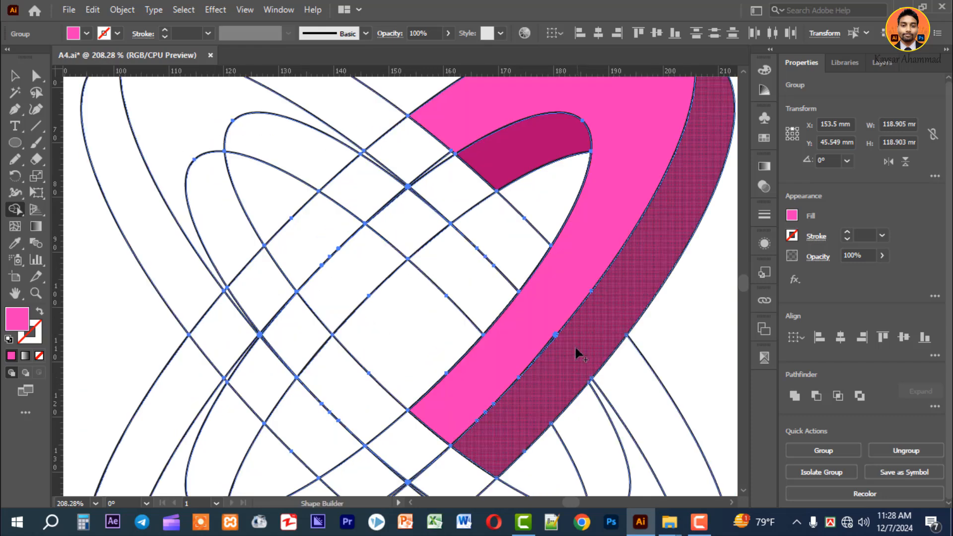
{"action": "left_click", "coordinate": [548, 346]}
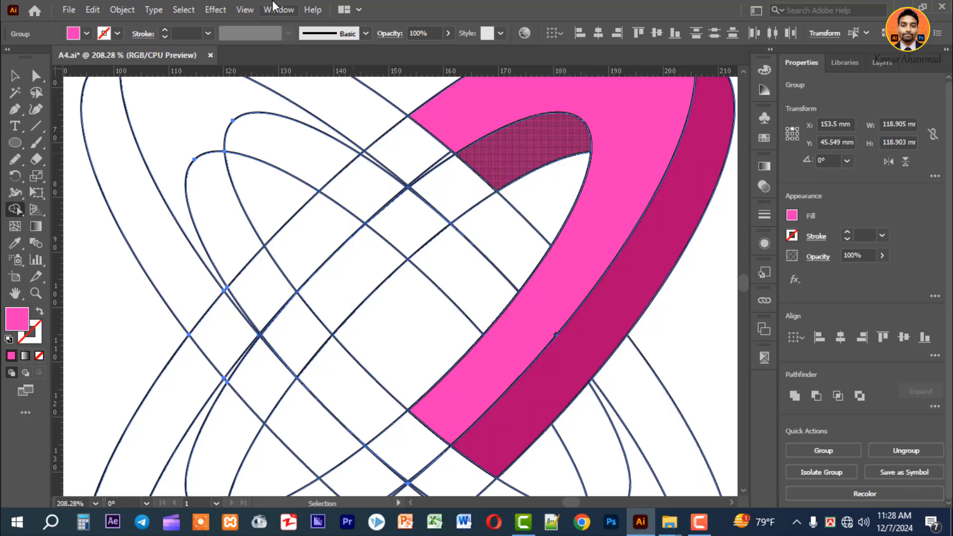
{"action": "left_click", "coordinate": [245, 9]}
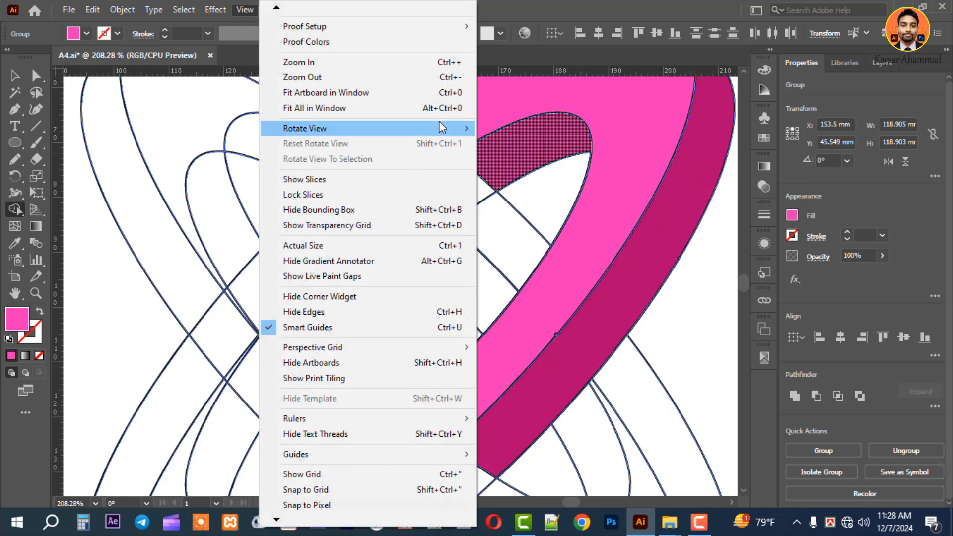
{"action": "left_click", "coordinate": [436, 92]}
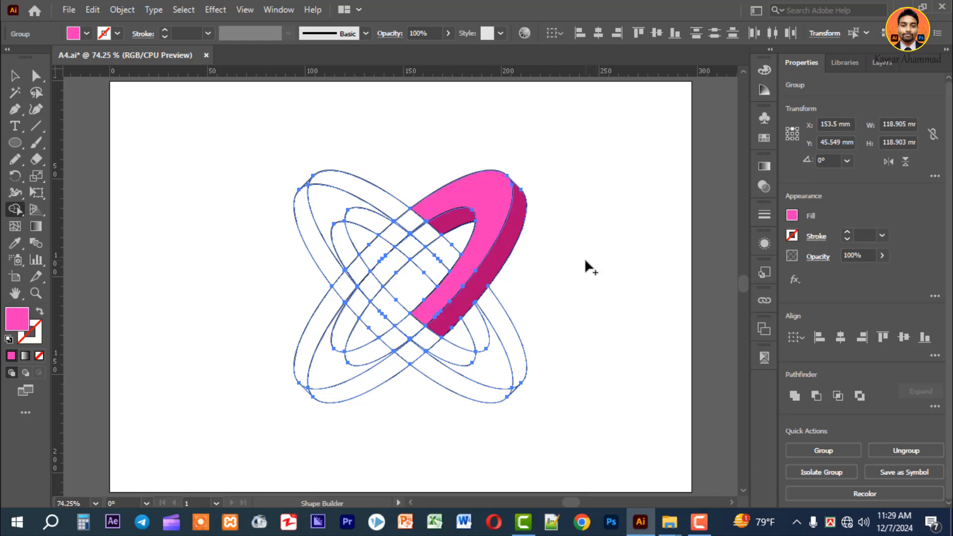
{"action": "left_click", "coordinate": [86, 33]}
{"action": "left_click", "coordinate": [88, 57]}
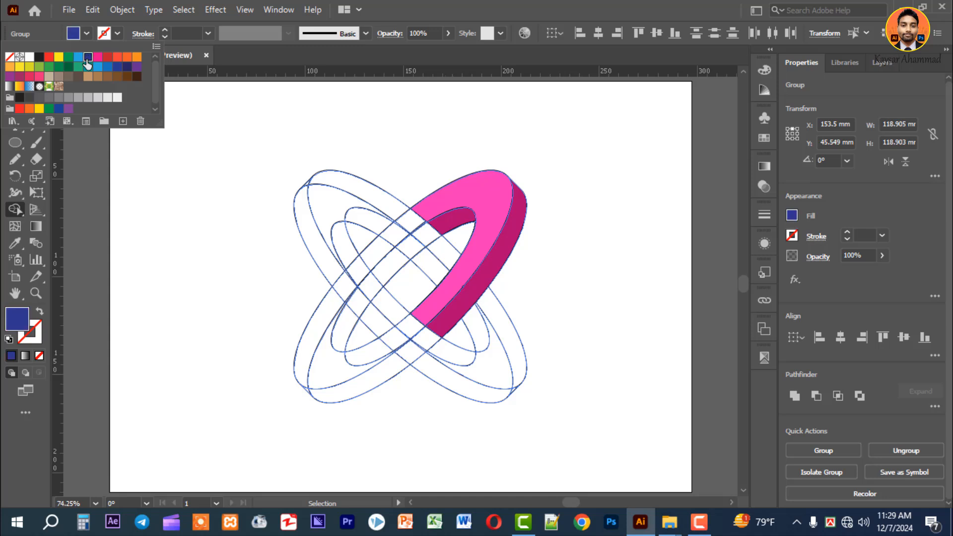
{"action": "left_click", "coordinate": [407, 286]}
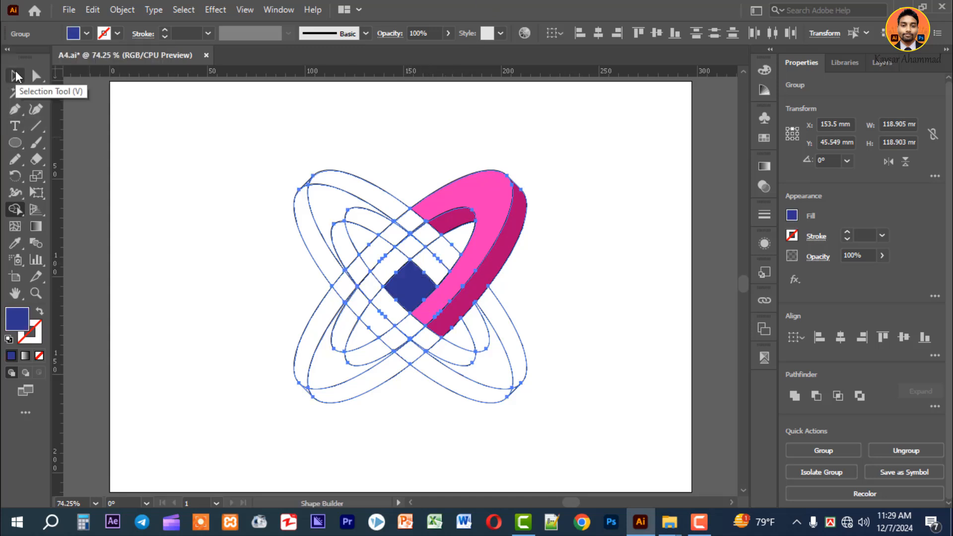
Step: Ungroup the group that contains the coloured Shape Builder pieces
{"action": "left_click", "coordinate": [15, 76]}
{"action": "left_click", "coordinate": [213, 238]}
{"action": "right_click", "coordinate": [410, 276]}
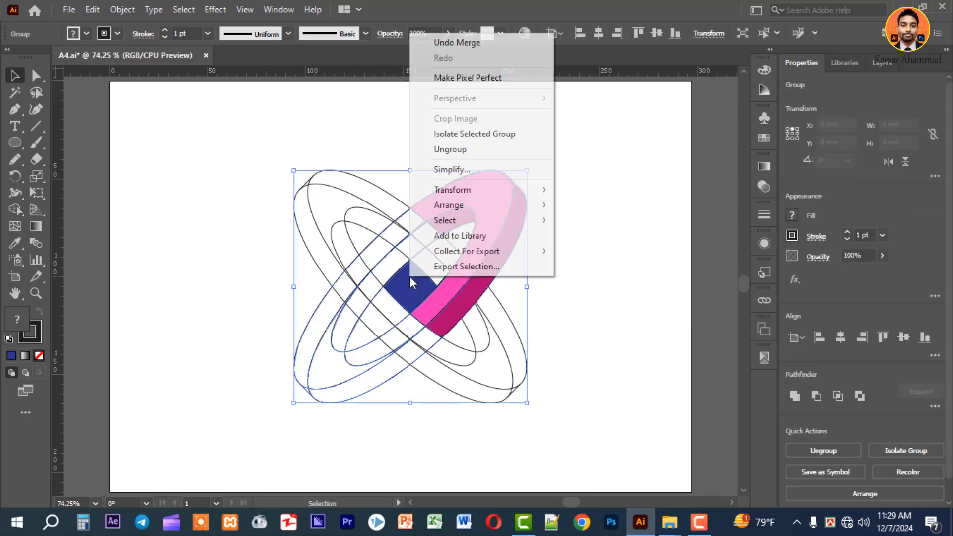
{"action": "left_click", "coordinate": [451, 148]}
Step: Select the pink face, both magenta strips and the blue diamond together and move them clear of the outlines, toward the artboard's upper-right corner
{"action": "left_click", "coordinate": [494, 219]}
{"action": "left_click", "coordinate": [487, 207]}
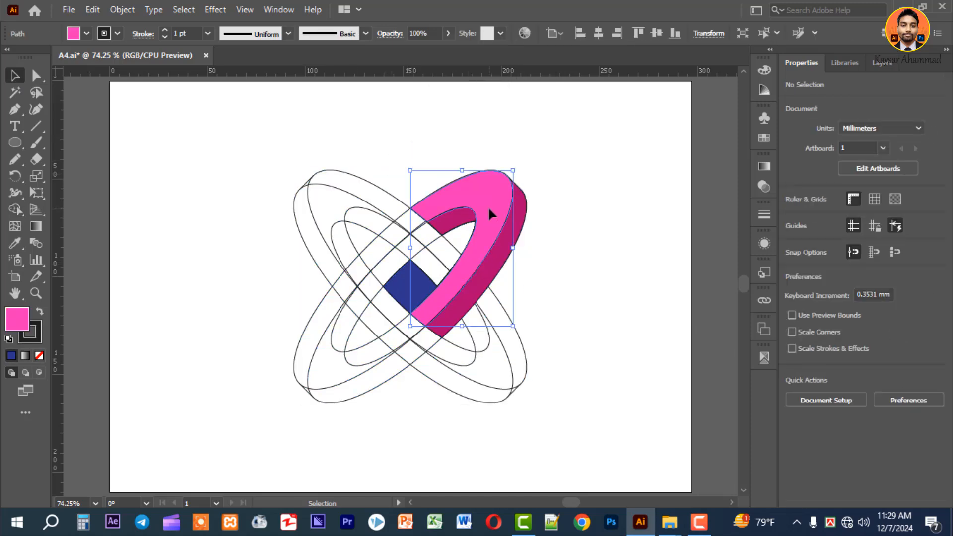
{"action": "right_click", "coordinate": [490, 215]}
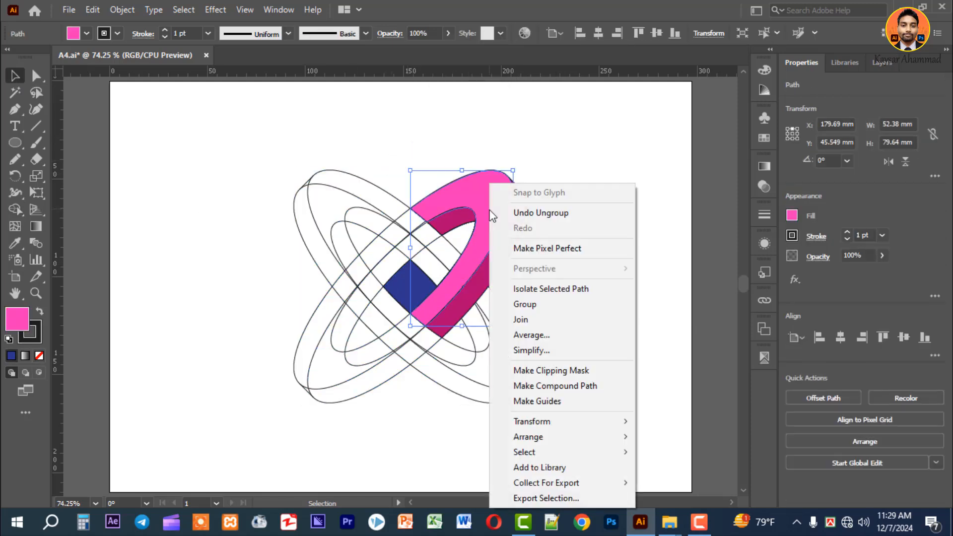
{"action": "left_click", "coordinate": [460, 218]}
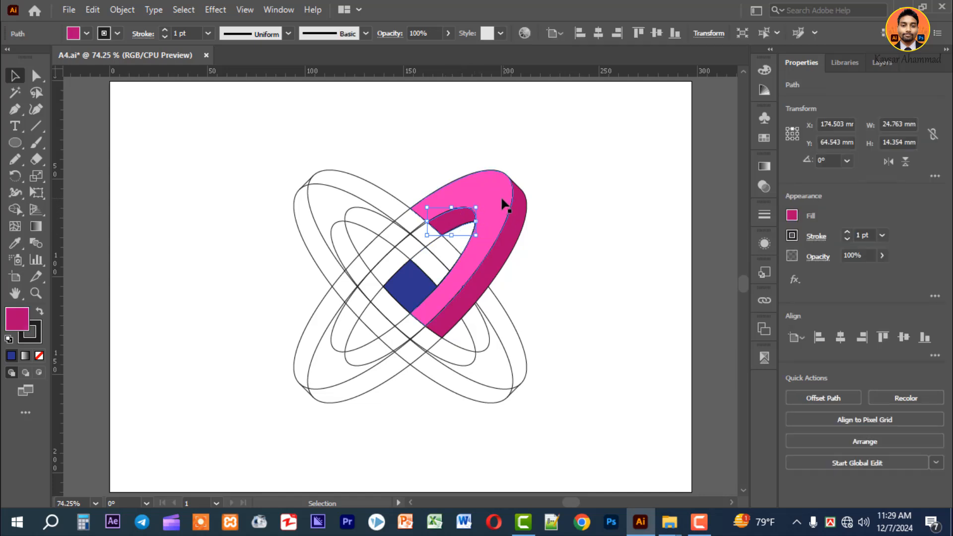
{"action": "left_click", "coordinate": [507, 231], "text": "shift"}
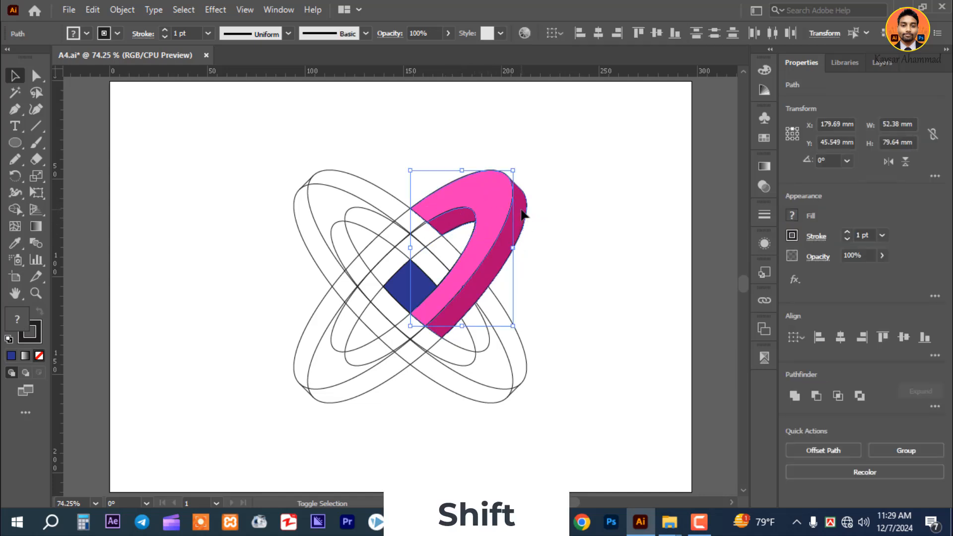
{"action": "left_click", "coordinate": [404, 294], "text": "shift"}
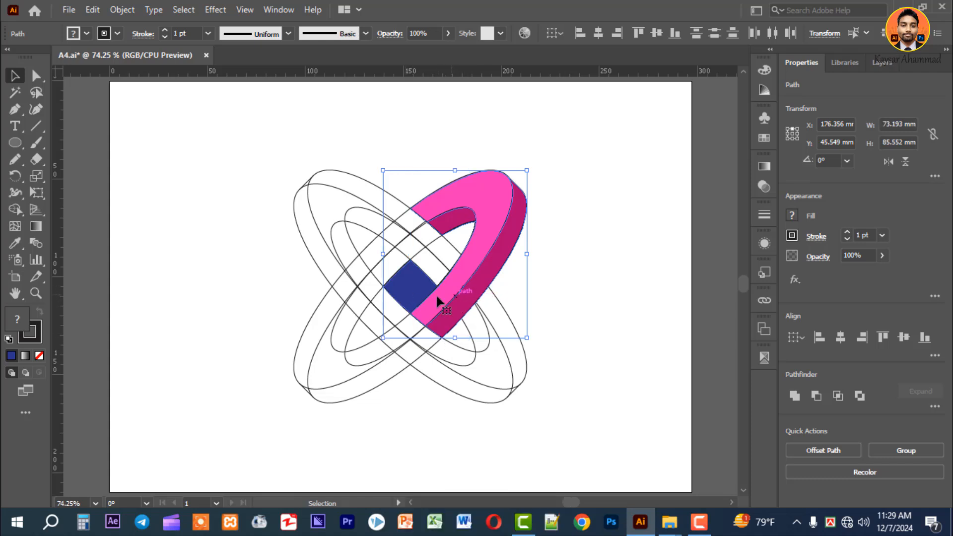
{"action": "left_click_drag", "start_coordinate": [420, 279], "coordinate": [594, 209]}
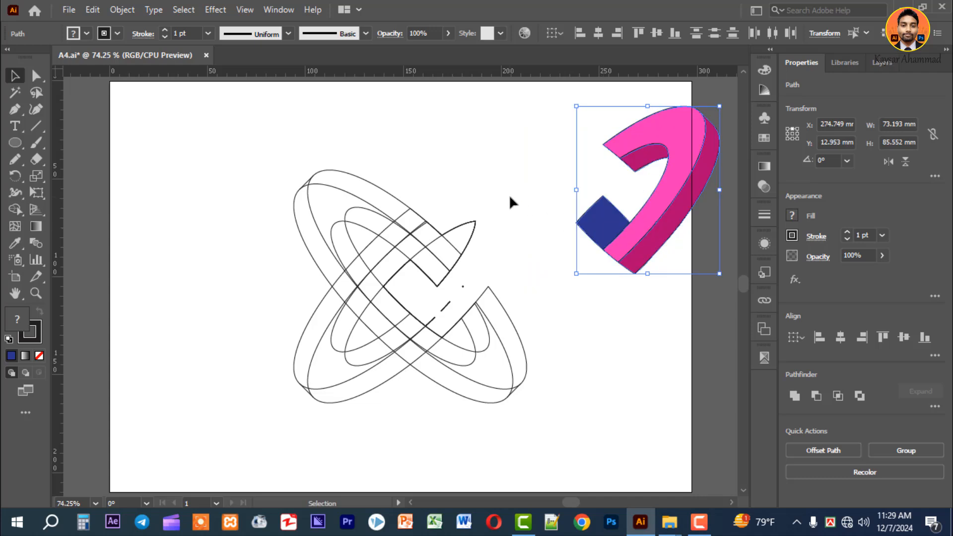
Step: Delete all the leftover ellipse outlines and stray line fragments, keeping only the coloured pieces
{"action": "left_click", "coordinate": [508, 194]}
{"action": "left_click_drag", "start_coordinate": [203, 149], "coordinate": [555, 420]}
{"action": "left_click", "coordinate": [92, 9]}
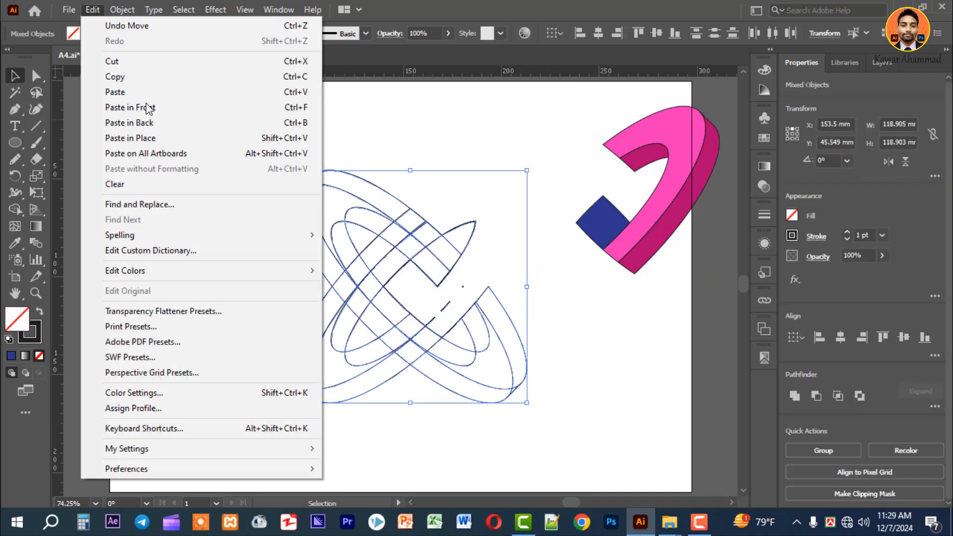
{"action": "left_click", "coordinate": [127, 186]}
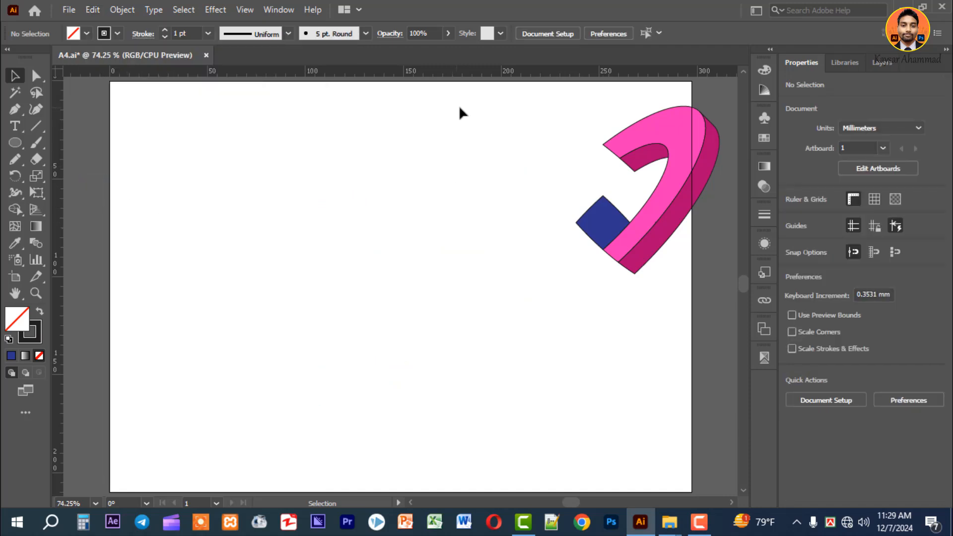
Step: Move the coloured pieces together back to the middle of the artboard and deselect them
{"action": "left_click_drag", "start_coordinate": [459, 107], "coordinate": [676, 302]}
{"action": "left_click_drag", "start_coordinate": [651, 237], "coordinate": [443, 318]}
{"action": "left_click", "coordinate": [528, 326]}
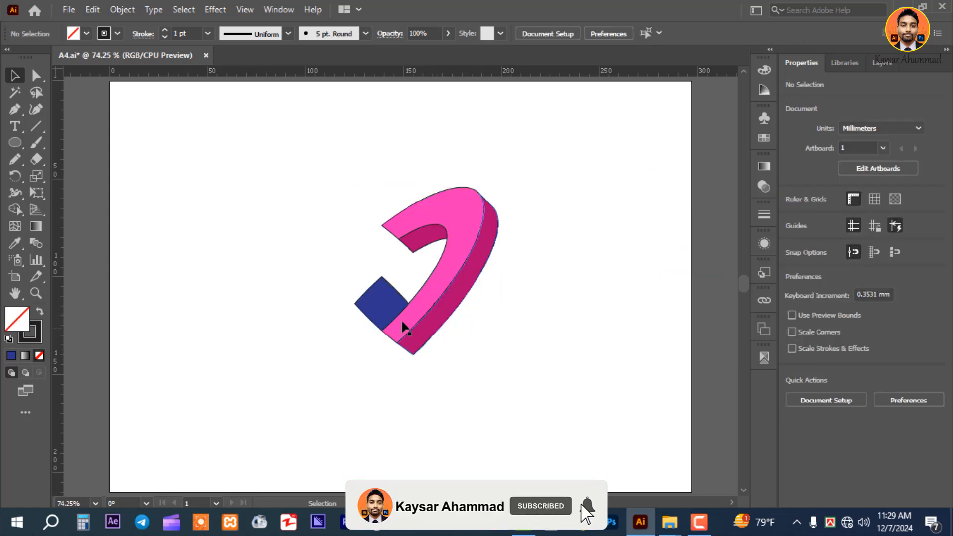
Step: Place a vertical ruler guide through the centre of the blue diamond
{"action": "left_click", "coordinate": [390, 299]}
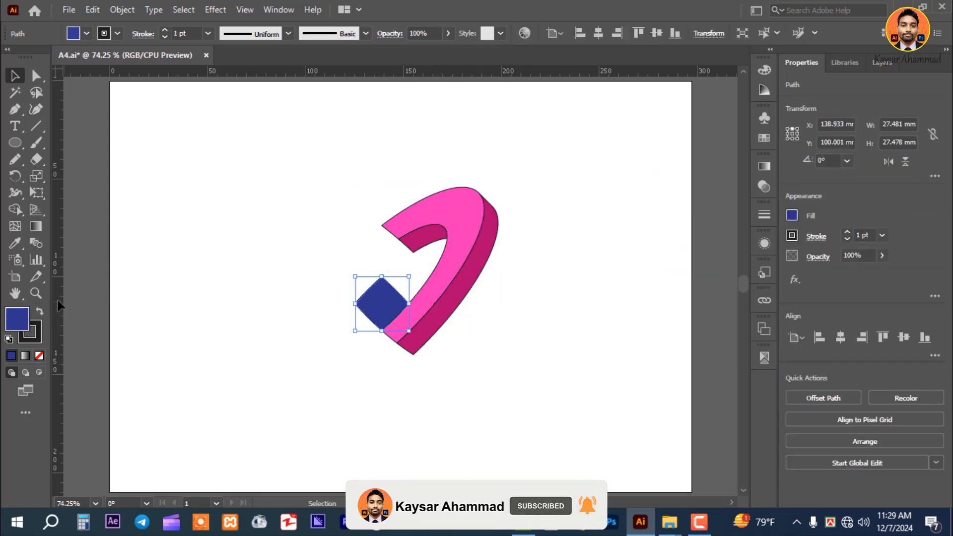
{"action": "left_click_drag", "start_coordinate": [58, 302], "coordinate": [382, 279]}
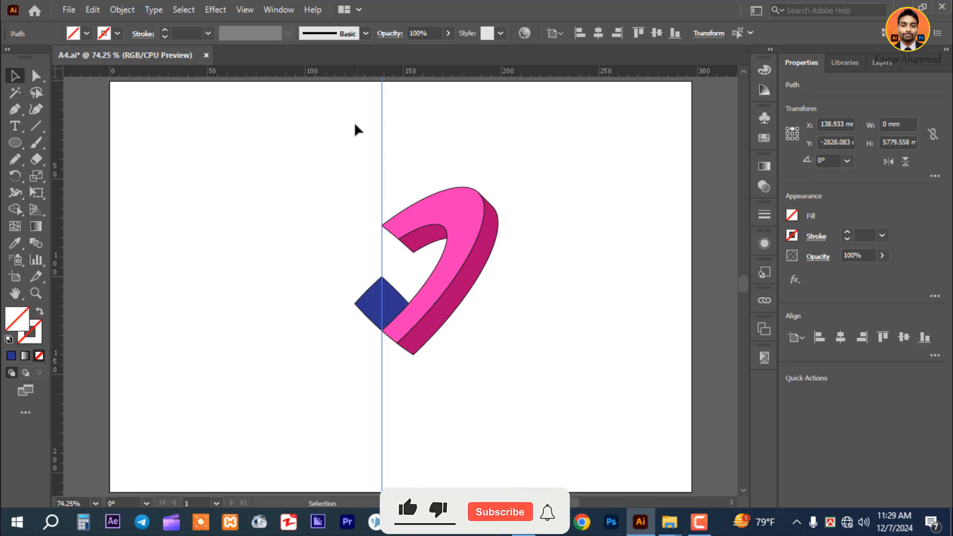
Step: Place a horizontal ruler guide through the centre of the blue diamond and deselect everything
{"action": "left_click", "coordinate": [387, 298]}
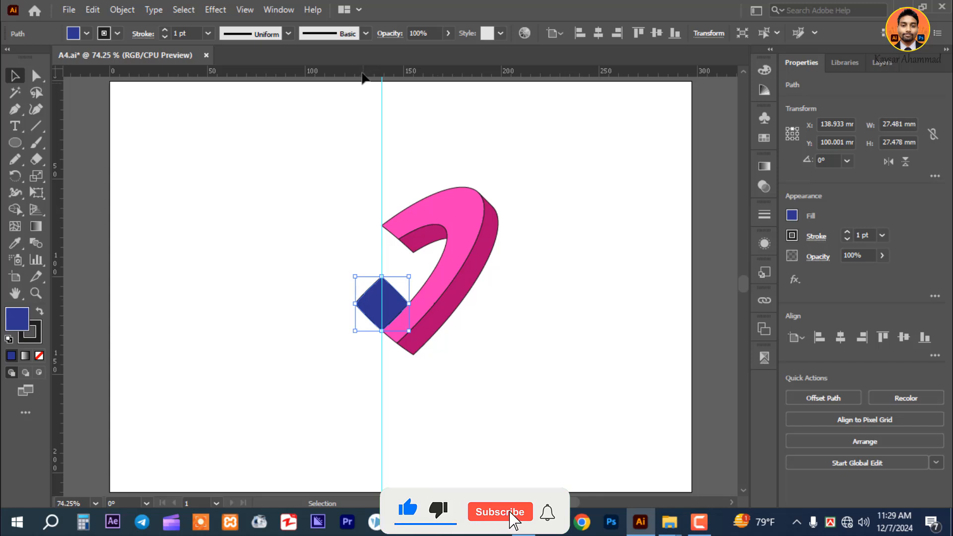
{"action": "left_click_drag", "start_coordinate": [362, 74], "coordinate": [356, 304]}
{"action": "left_click", "coordinate": [304, 258]}
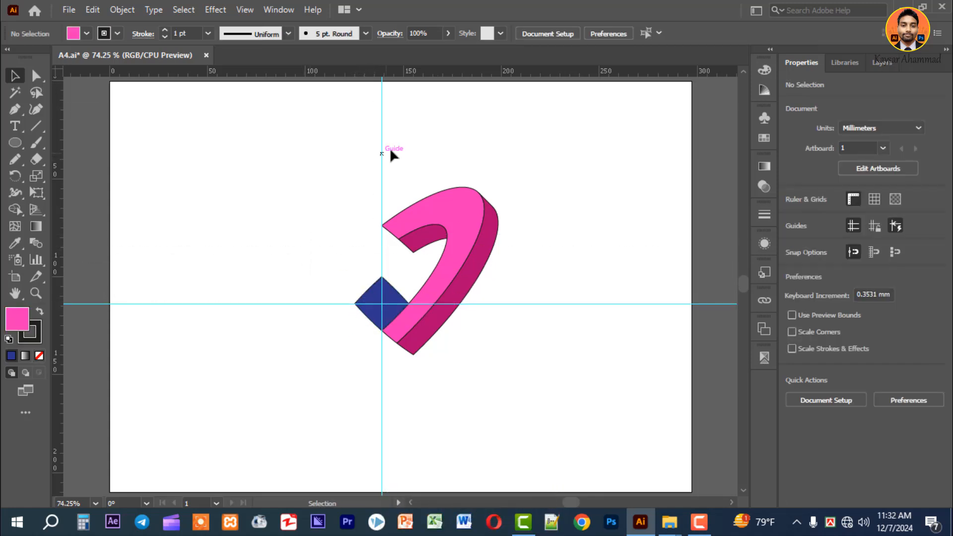
Step: Rotate copies of the pink and magenta segment about the guides' intersection in quarter turns, making four interlocking segments around the diamond
{"action": "left_click_drag", "start_coordinate": [390, 151], "coordinate": [532, 257]}
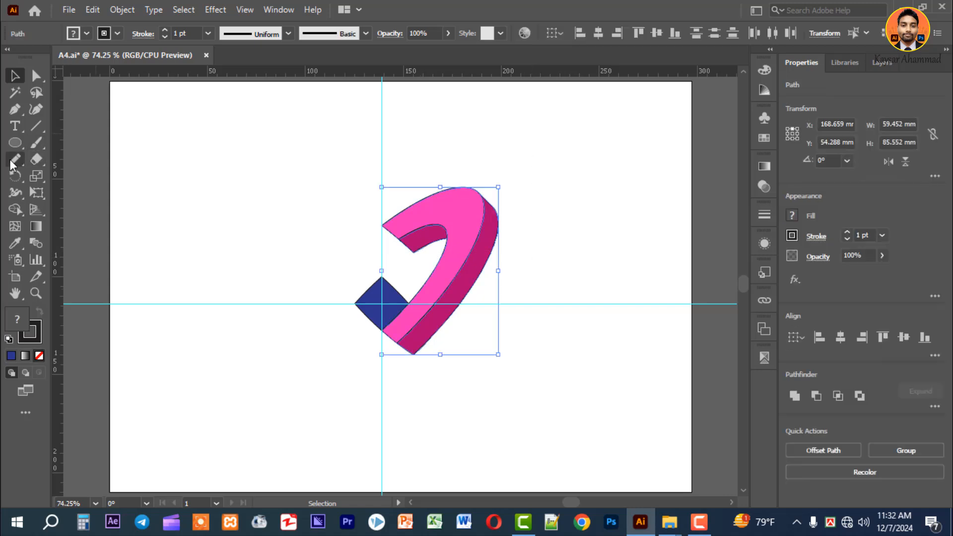
{"action": "left_click_drag", "start_coordinate": [14, 173], "coordinate": [80, 179]}
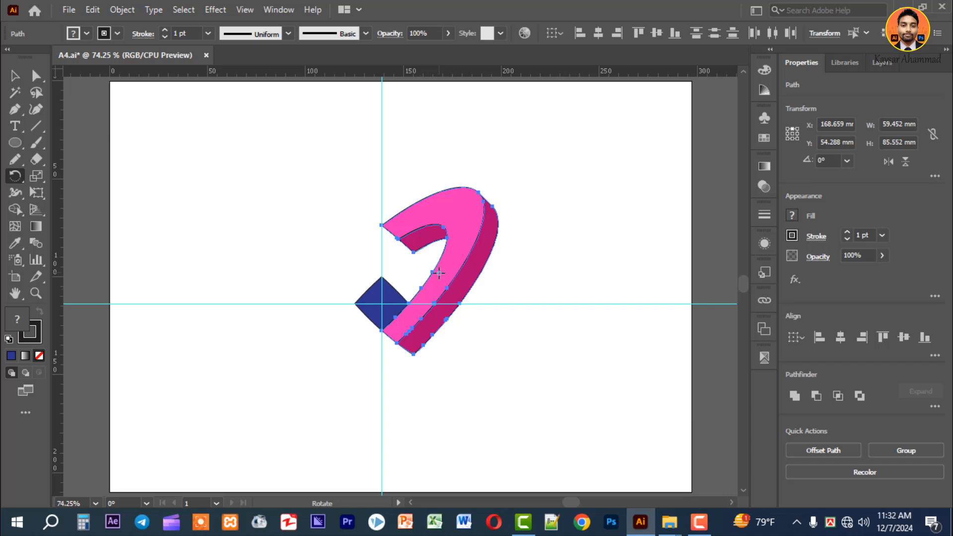
{"action": "left_click_drag", "start_coordinate": [439, 273], "coordinate": [387, 303]}
{"action": "left_click_drag", "start_coordinate": [468, 212], "coordinate": [317, 218]}
{"action": "key", "text": "ctrl+d"}
{"action": "key", "text": "ctrl+d"}
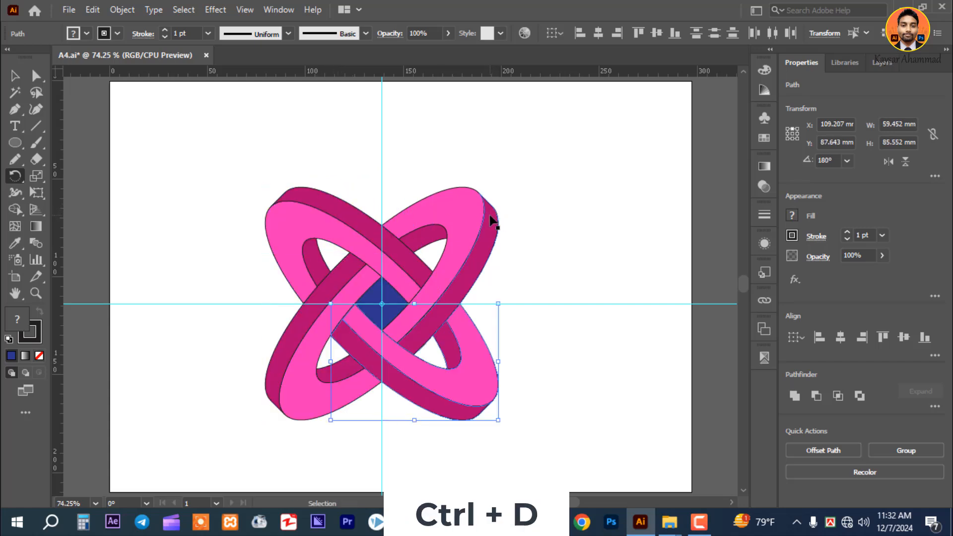
{"action": "key", "text": "v"}
{"action": "left_click", "coordinate": [264, 212]}
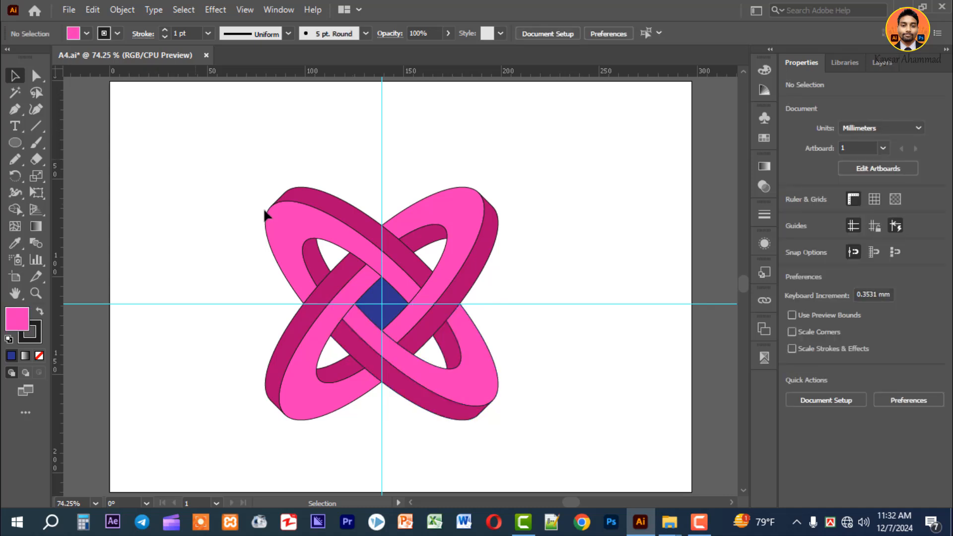
{"action": "left_click", "coordinate": [576, 303]}
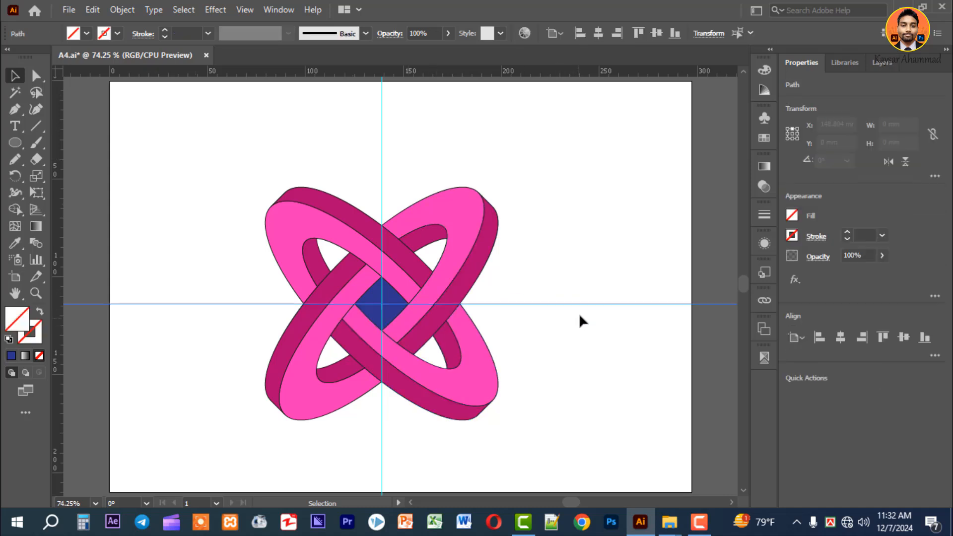
{"action": "right_click", "coordinate": [582, 304]}
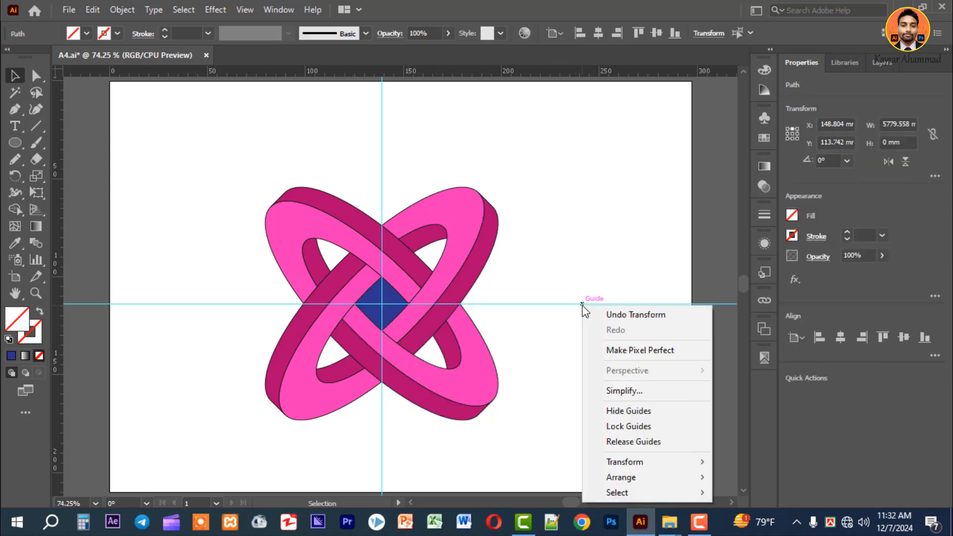
{"action": "left_click", "coordinate": [628, 426]}
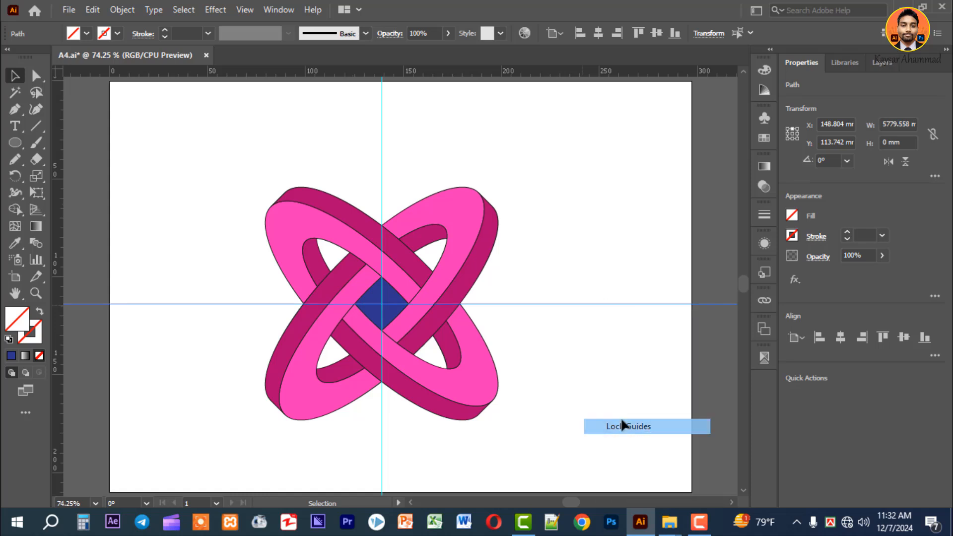
{"action": "right_click", "coordinate": [595, 305]}
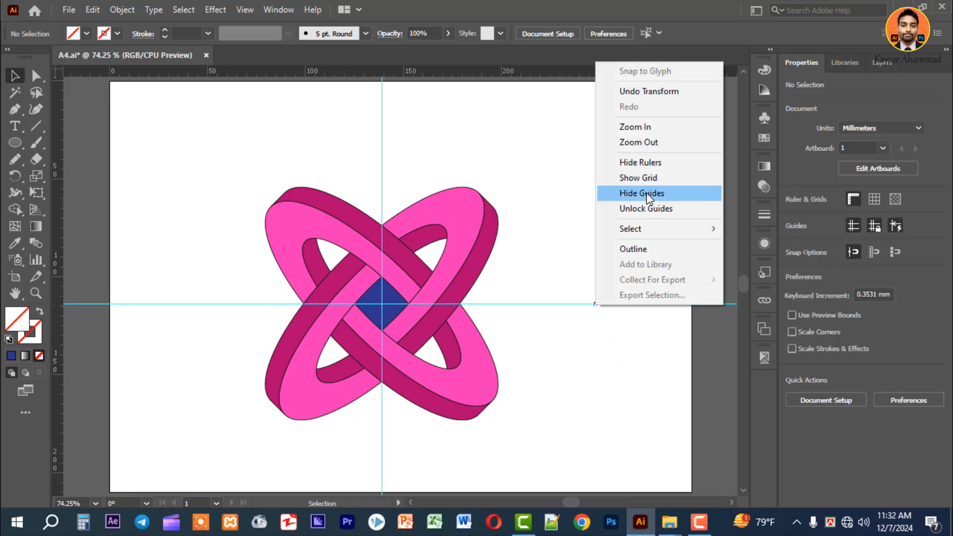
{"action": "left_click", "coordinate": [631, 208]}
Step: Delete the horizontal and vertical ruler guides
{"action": "left_click_drag", "start_coordinate": [575, 276], "coordinate": [598, 333]}
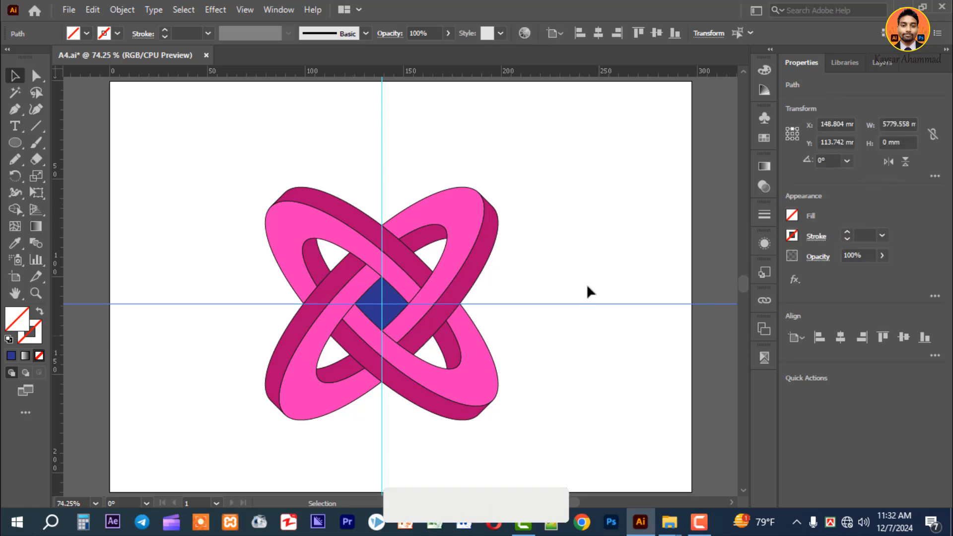
{"action": "left_click", "coordinate": [96, 10]}
{"action": "left_click", "coordinate": [119, 184]}
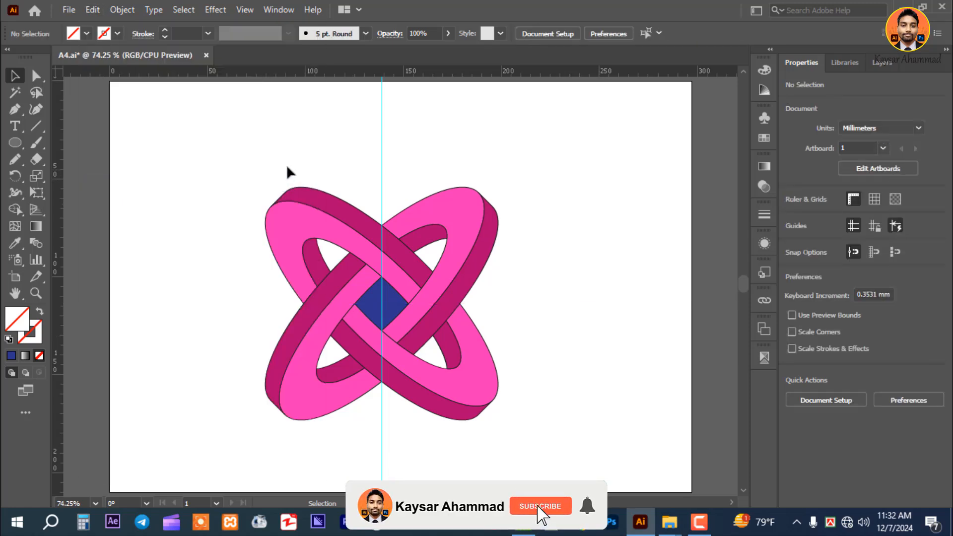
{"action": "left_click_drag", "start_coordinate": [419, 146], "coordinate": [372, 130]}
{"action": "left_click", "coordinate": [93, 10]}
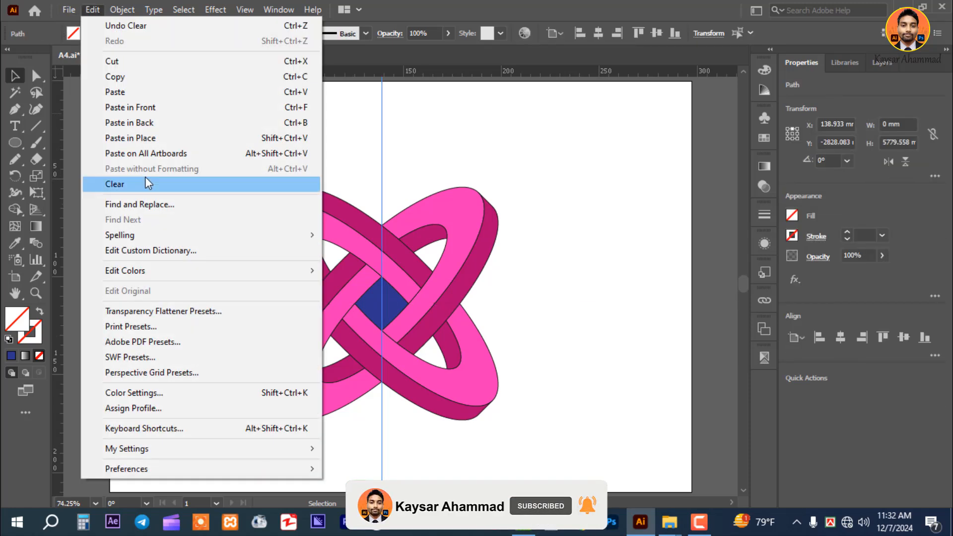
{"action": "left_click", "coordinate": [144, 182]}
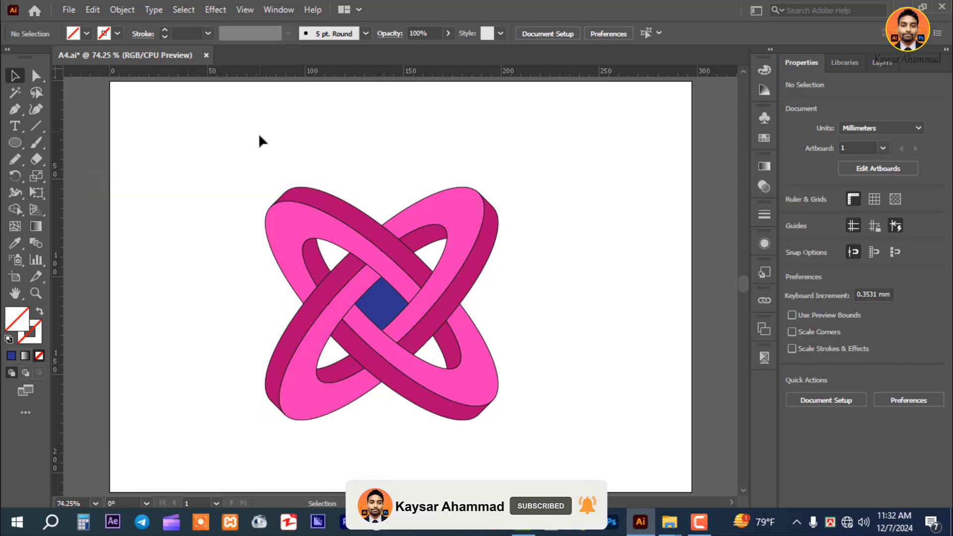
Step: Delete the blue diamond at the centre of the logo
{"action": "left_click", "coordinate": [380, 315]}
{"action": "left_click", "coordinate": [93, 10]}
{"action": "left_click", "coordinate": [118, 183]}
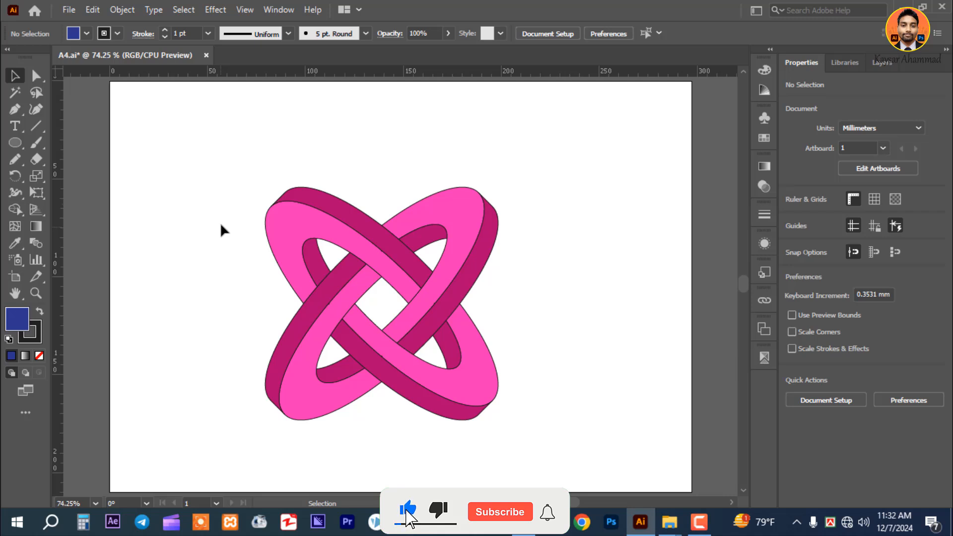
Step: Expand the fill and stroke of all the logo pieces and deselect them
{"action": "left_click_drag", "start_coordinate": [208, 140], "coordinate": [606, 439]}
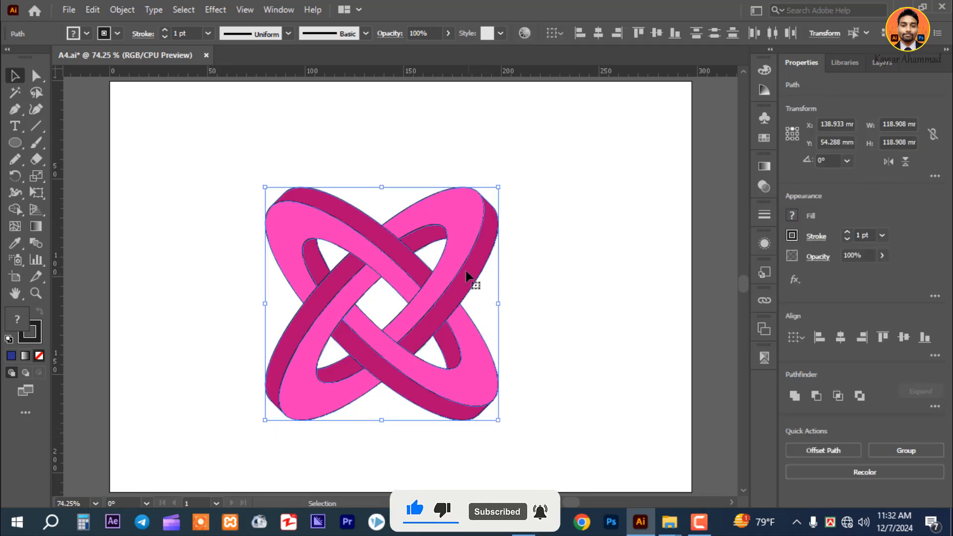
{"action": "left_click", "coordinate": [122, 9]}
{"action": "left_click", "coordinate": [193, 169]}
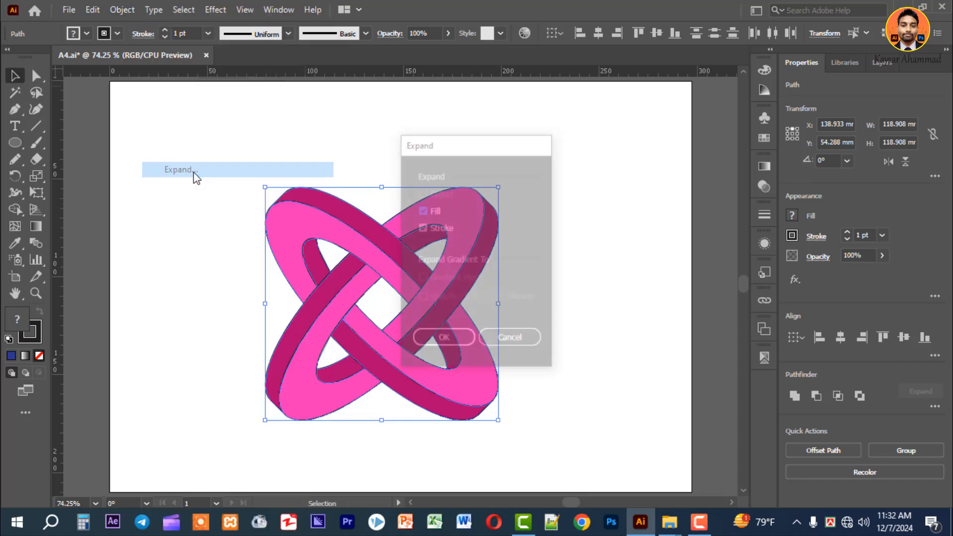
{"action": "left_click", "coordinate": [443, 340]}
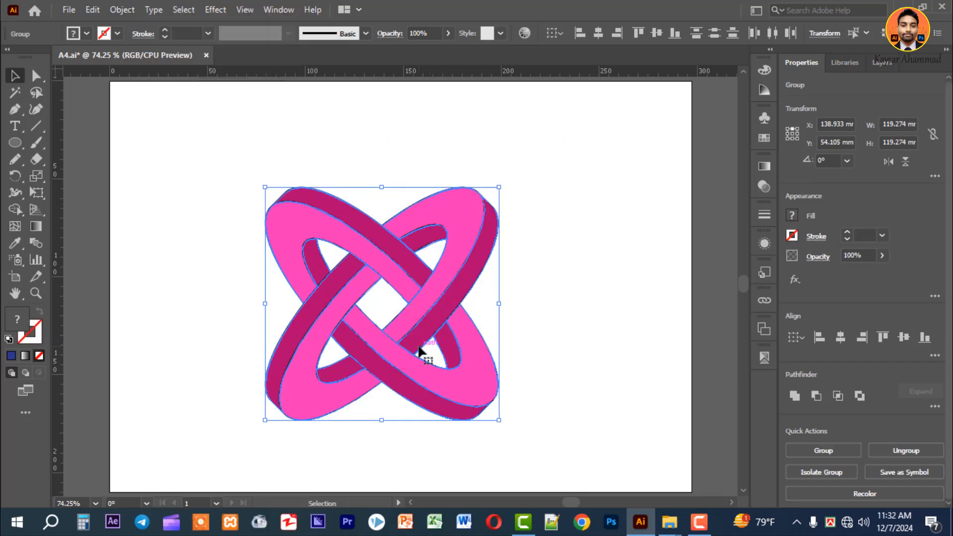
{"action": "left_click", "coordinate": [548, 234]}
Step: Group all the expanded logo pieces into one object
{"action": "left_click_drag", "start_coordinate": [205, 148], "coordinate": [588, 438]}
{"action": "right_click", "coordinate": [444, 258]}
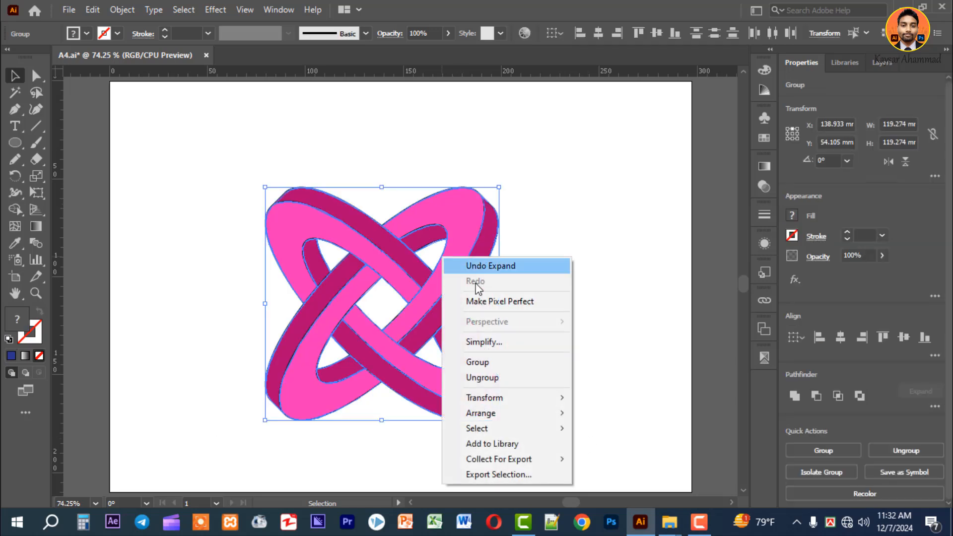
{"action": "left_click", "coordinate": [495, 368]}
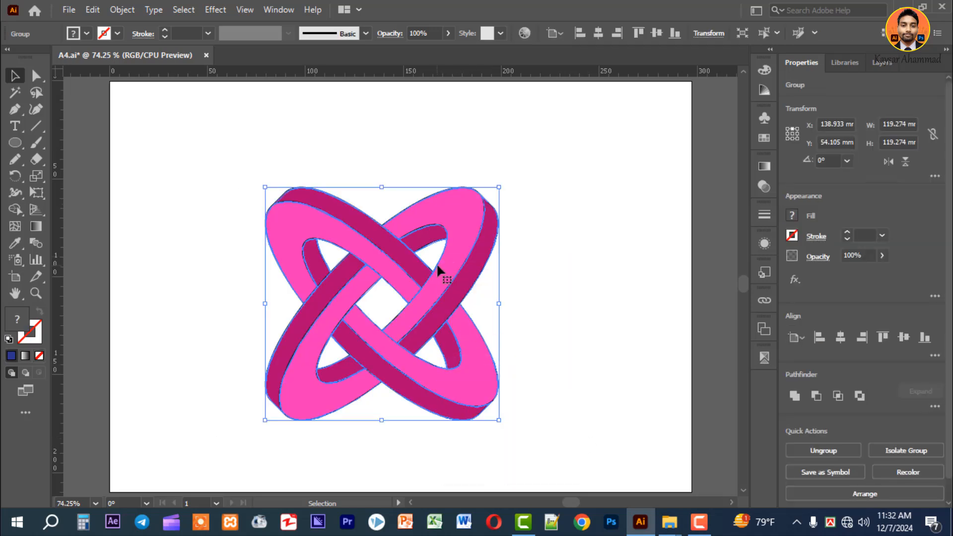
Step: Centre the grouped logo on the artboard and scale it up proportionally from its centre to about 180 mm wide
{"action": "left_click", "coordinate": [599, 33]}
{"action": "left_click", "coordinate": [657, 33]}
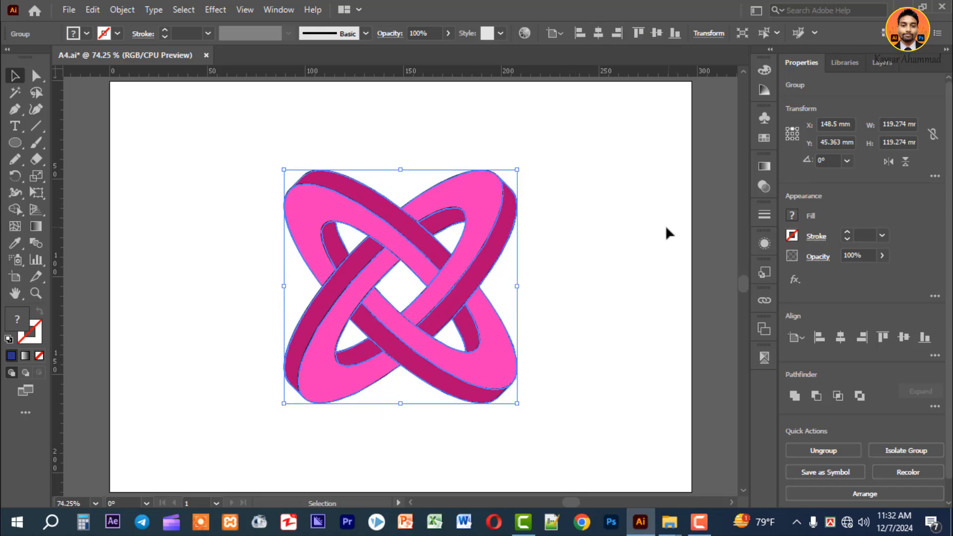
{"action": "left_click_drag", "start_coordinate": [517, 286], "coordinate": [586, 289]}
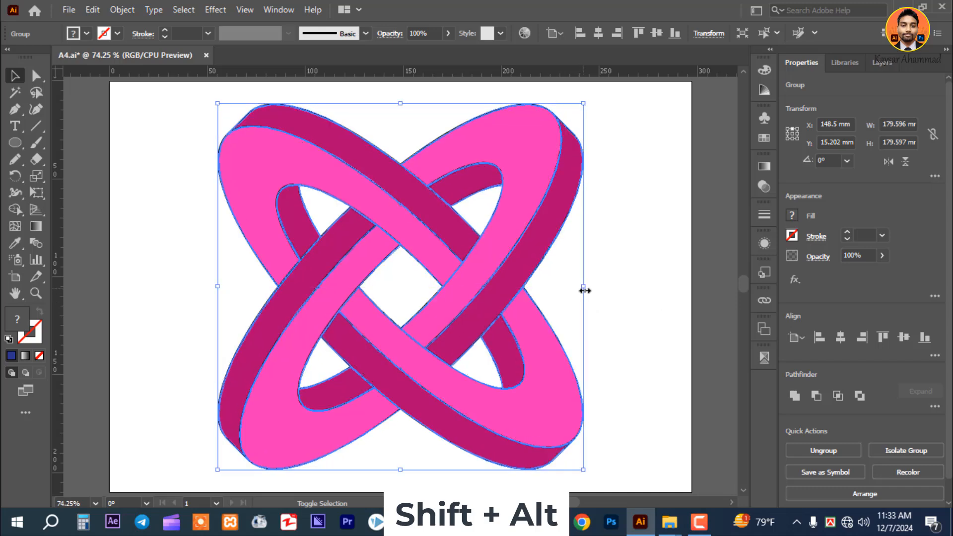
{"action": "left_click", "coordinate": [642, 172]}
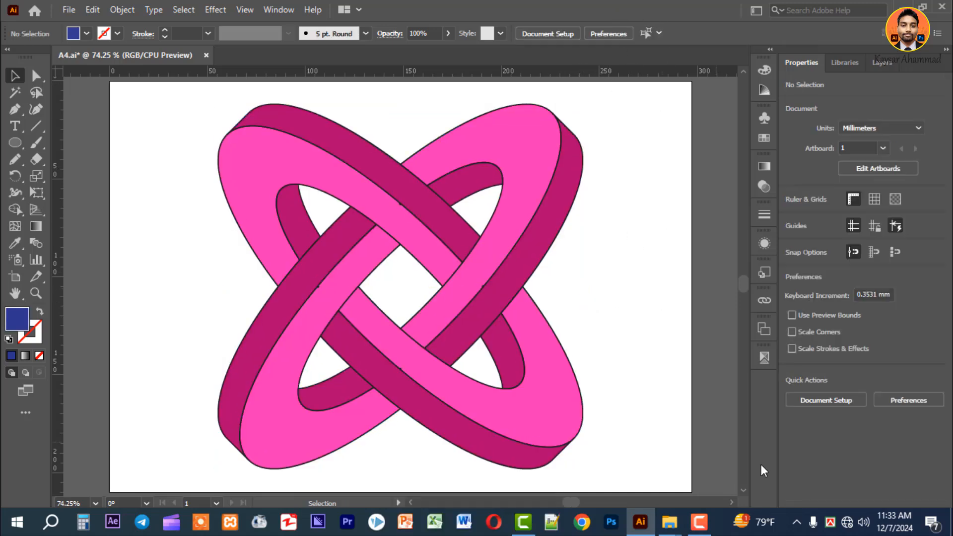